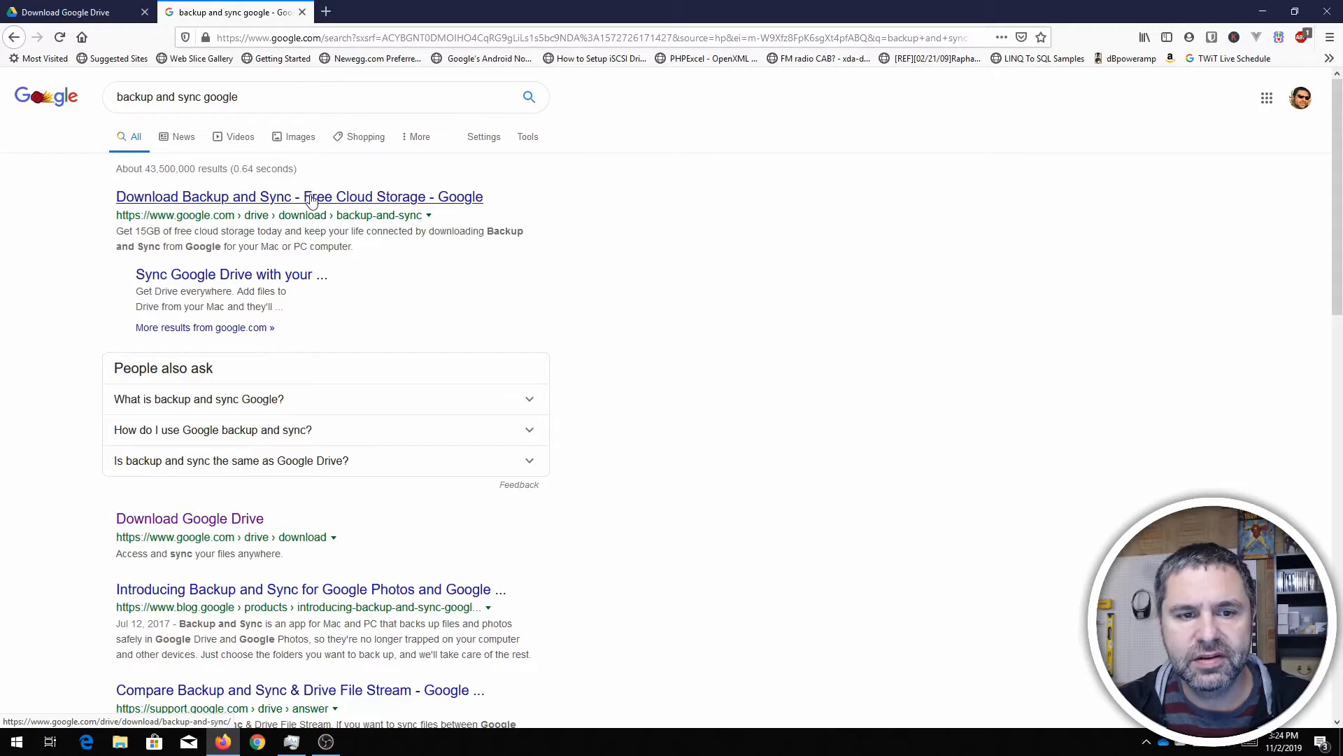
- Download the Backup and Sync installer from Google's page, agreeing to the terms of service, and save installbackupandsync.exe
{"action": "left_click", "coordinate": [312, 201]}
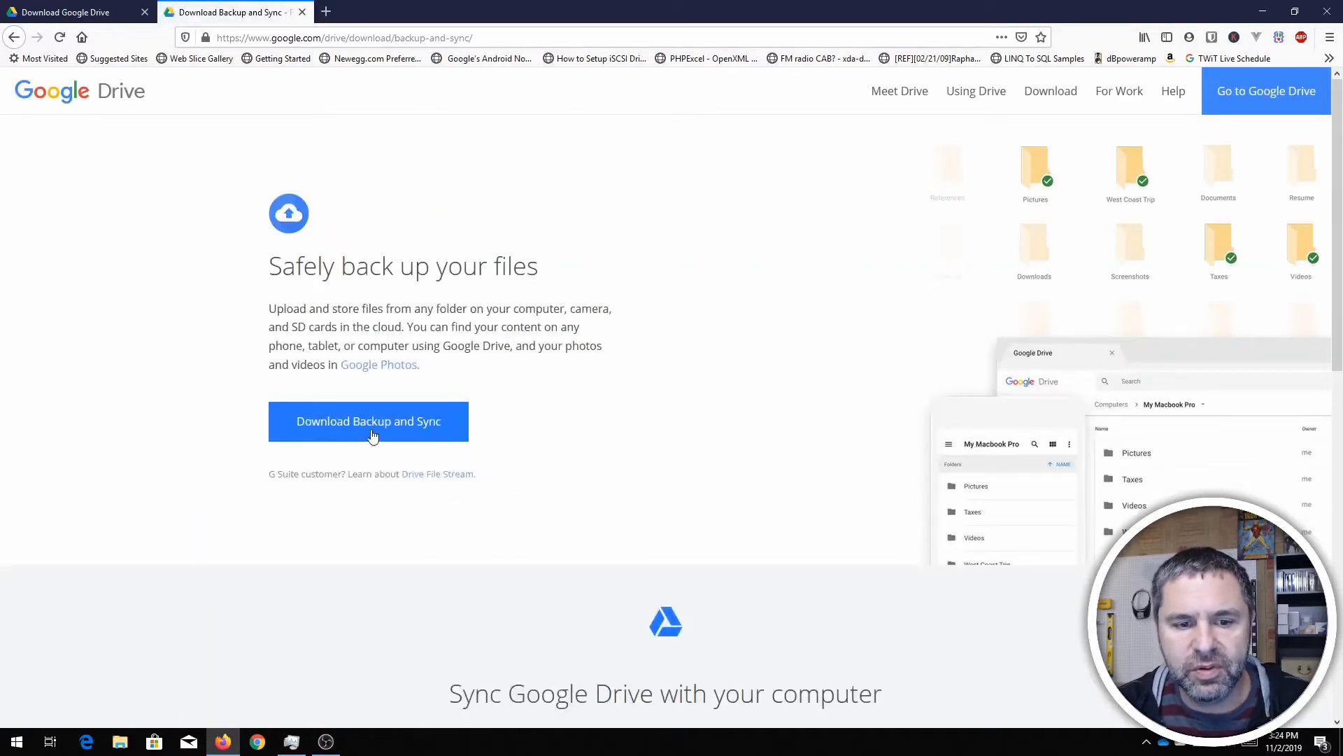
{"action": "left_click", "coordinate": [399, 421]}
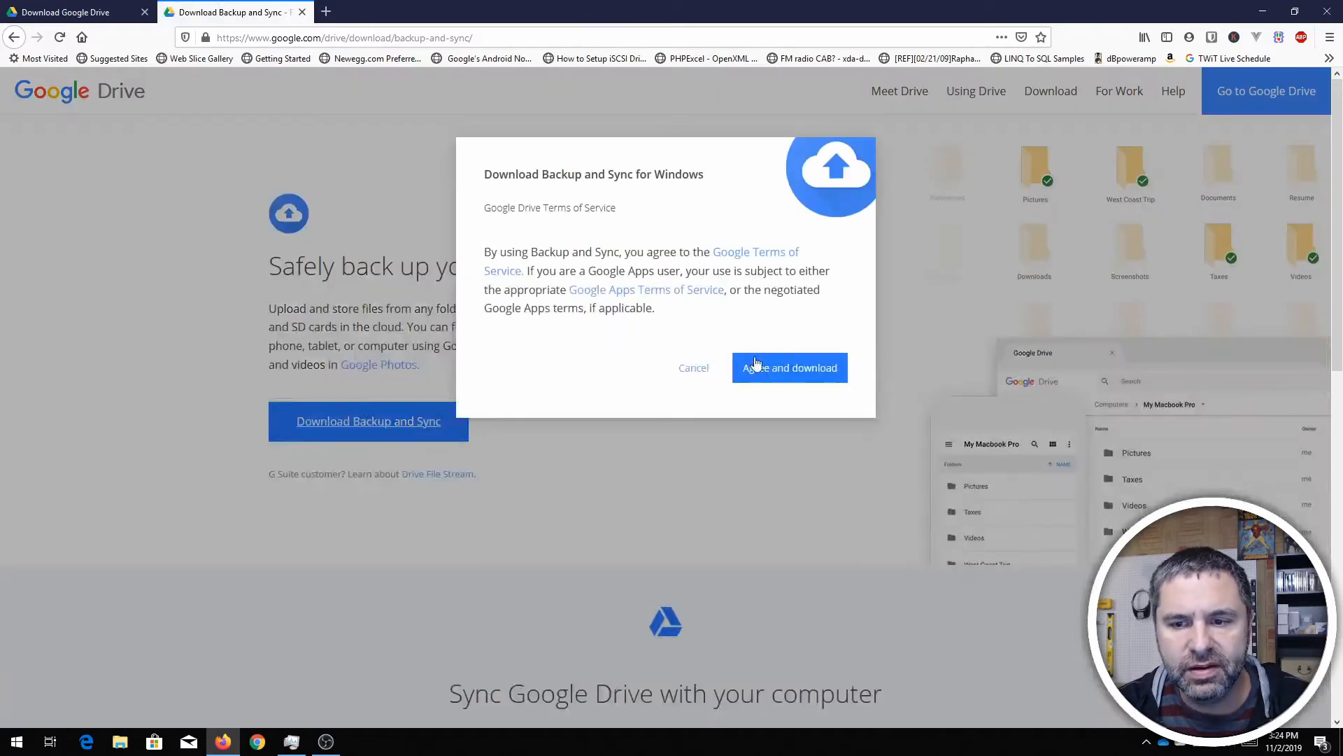
{"action": "left_click", "coordinate": [797, 366]}
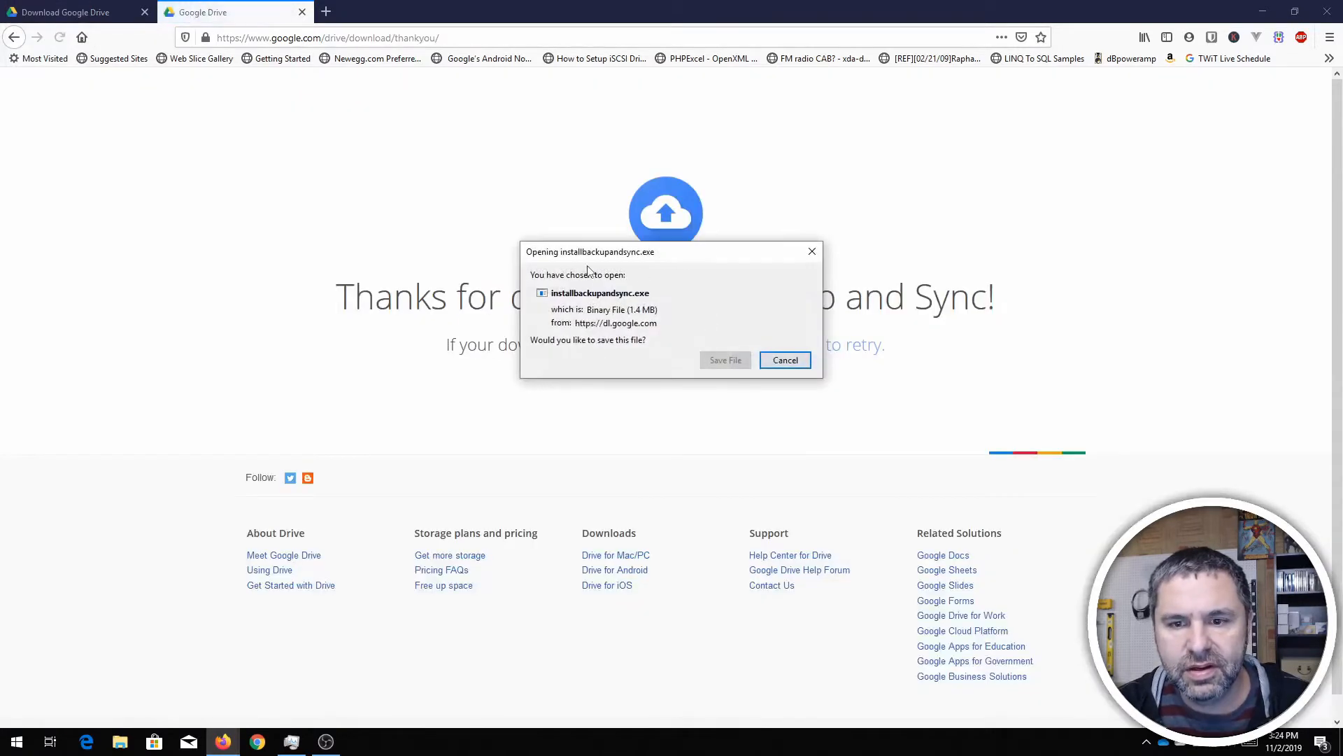
{"action": "left_click", "coordinate": [728, 362]}
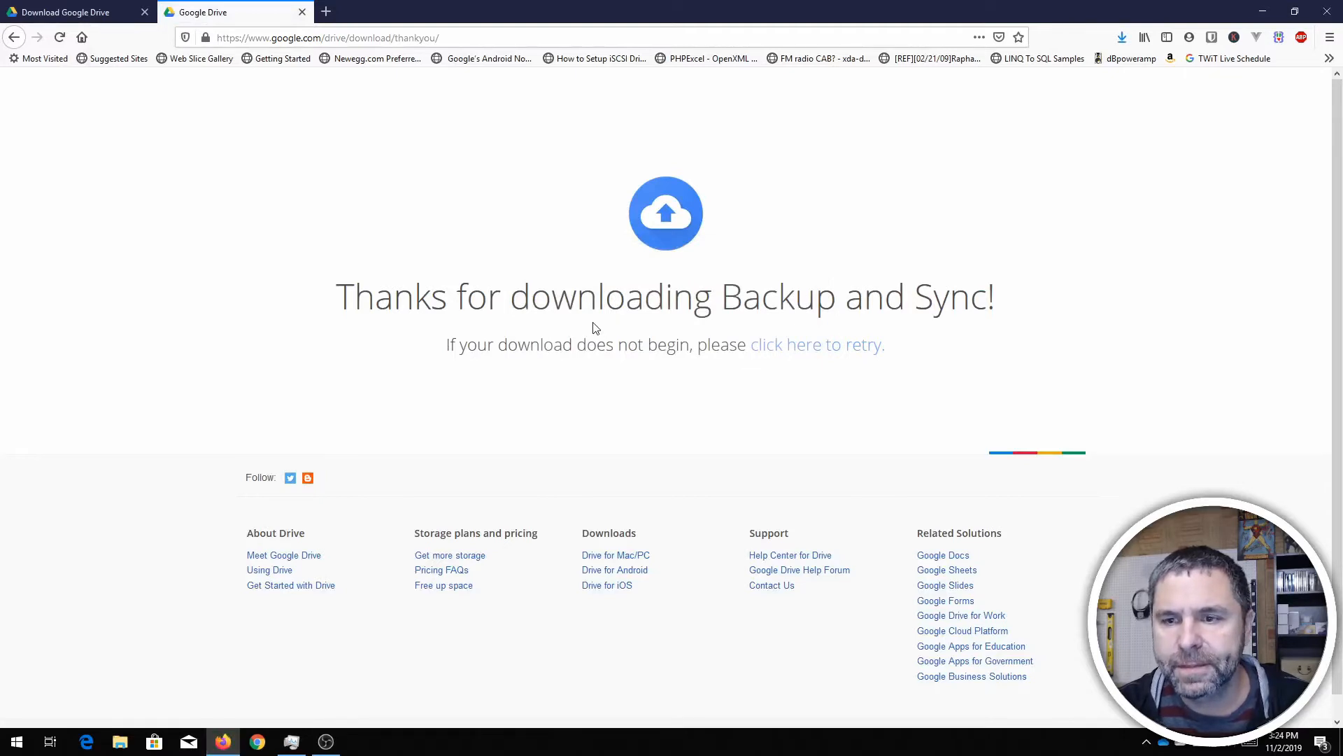
- Run the downloaded installbackupandsync.exe, close the finished installer and minimize the browser
{"action": "left_click", "coordinate": [1122, 37]}
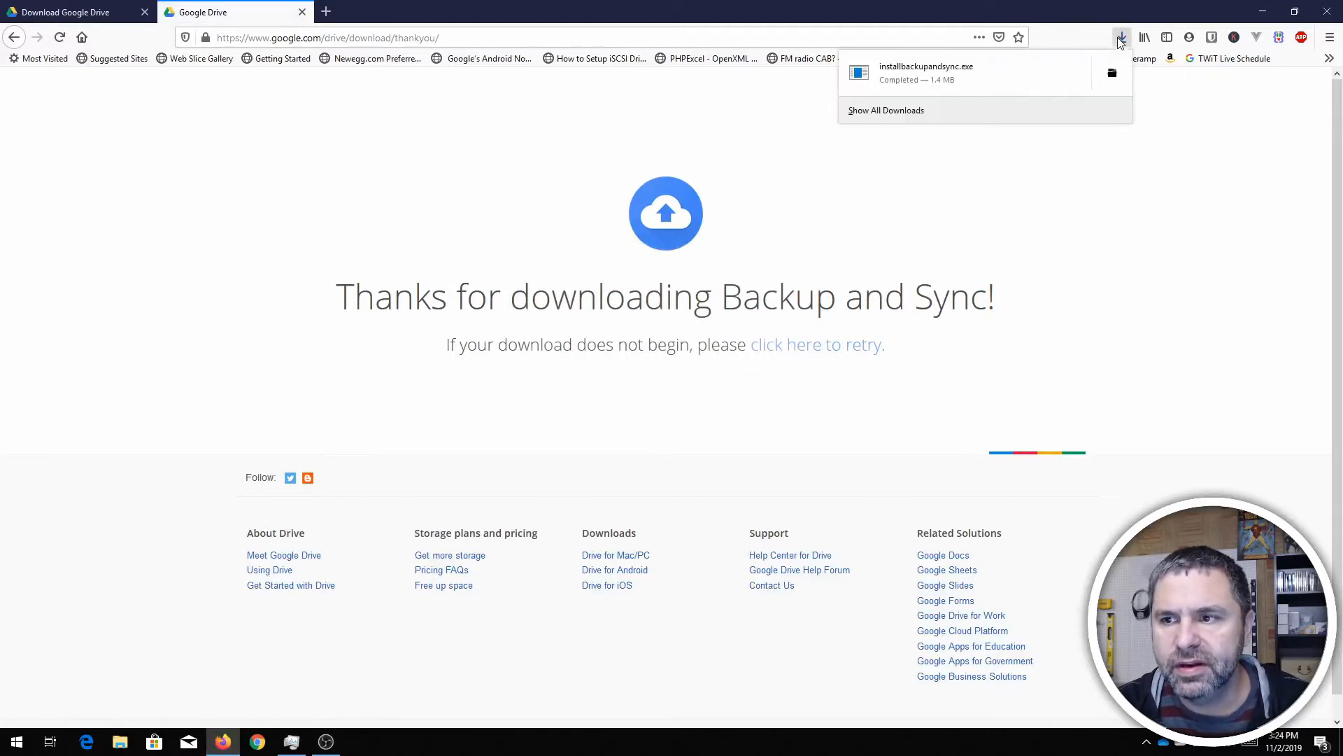
{"action": "left_click", "coordinate": [917, 81]}
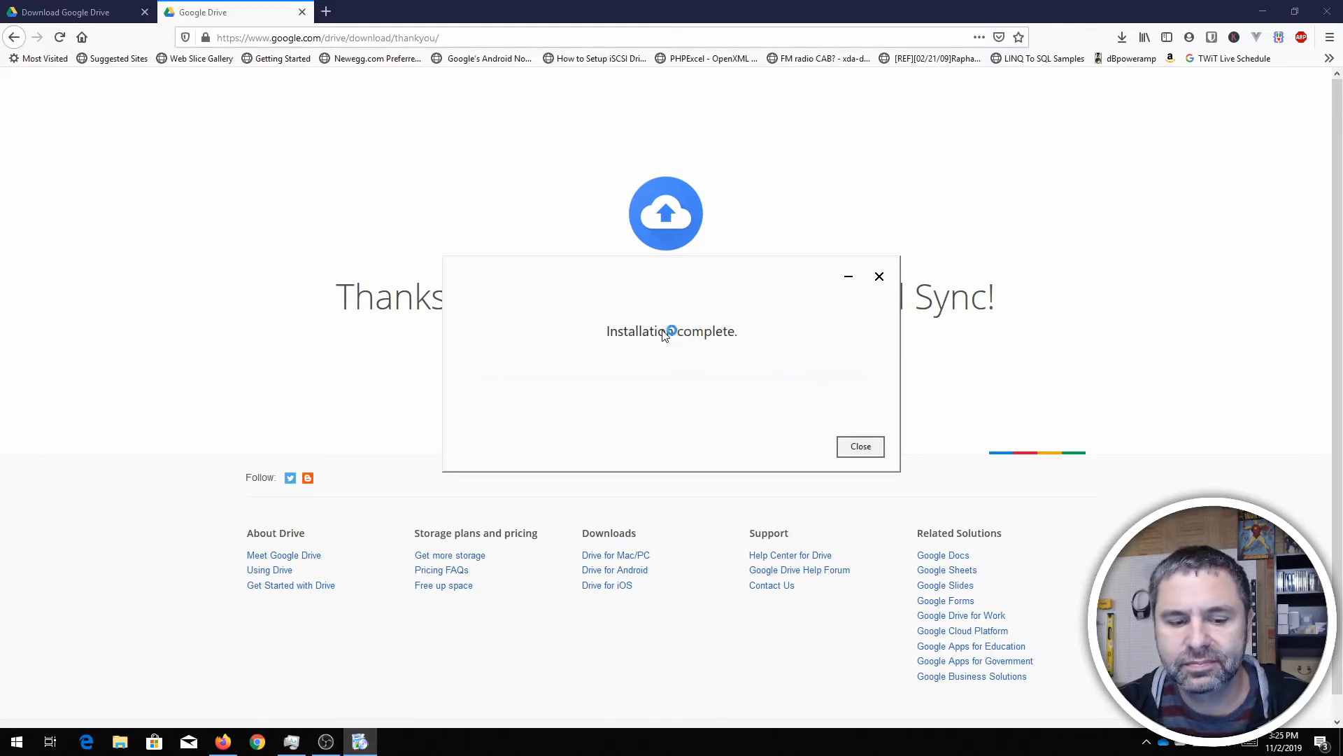
{"action": "left_click", "coordinate": [861, 447]}
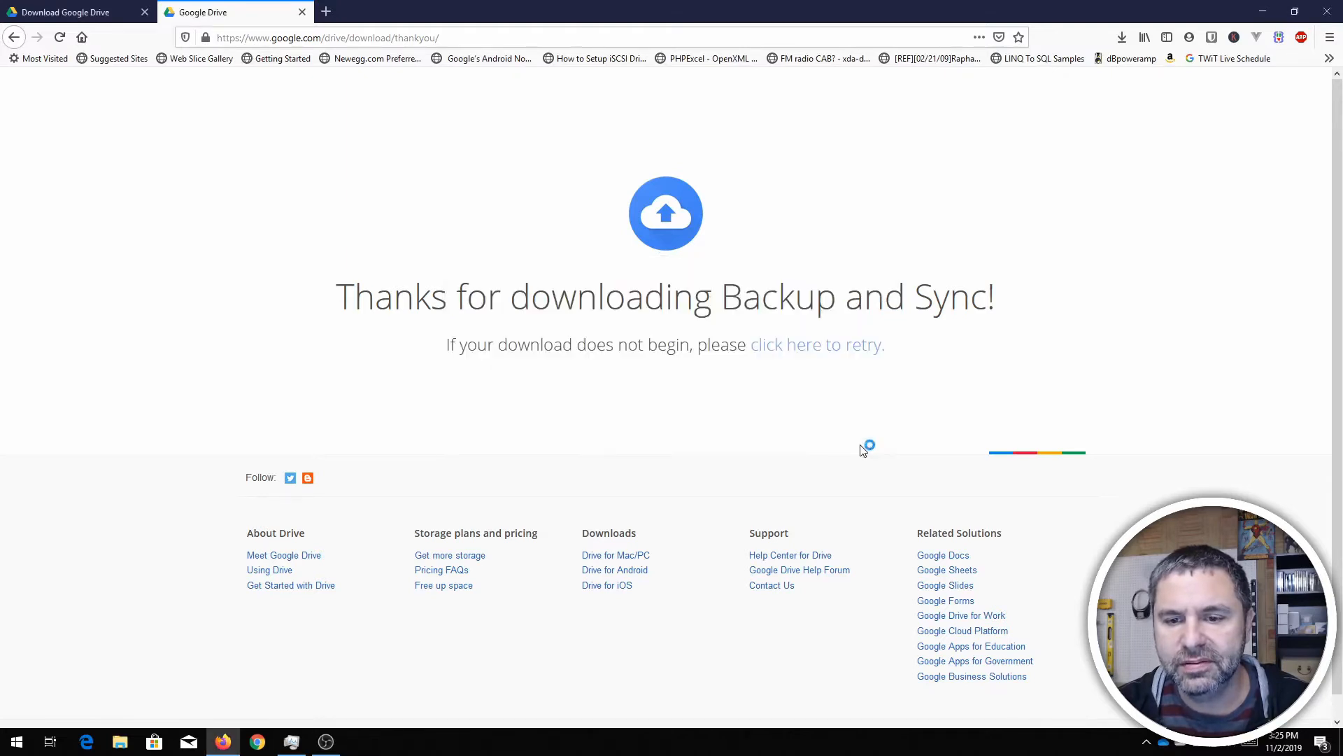
{"action": "left_click", "coordinate": [1265, 13]}
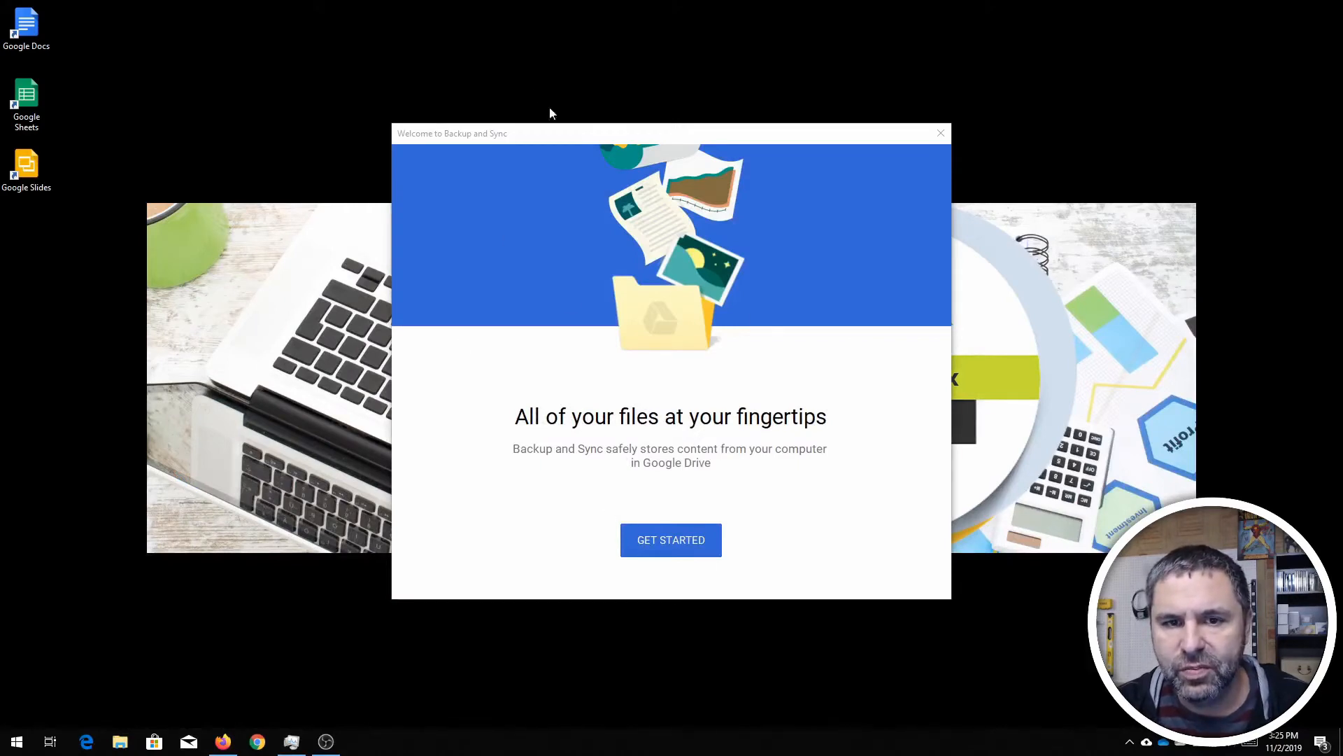
- Start the Backup and Sync setup and sign in with the Google account's e-mail address and password
{"action": "left_click", "coordinate": [677, 553]}
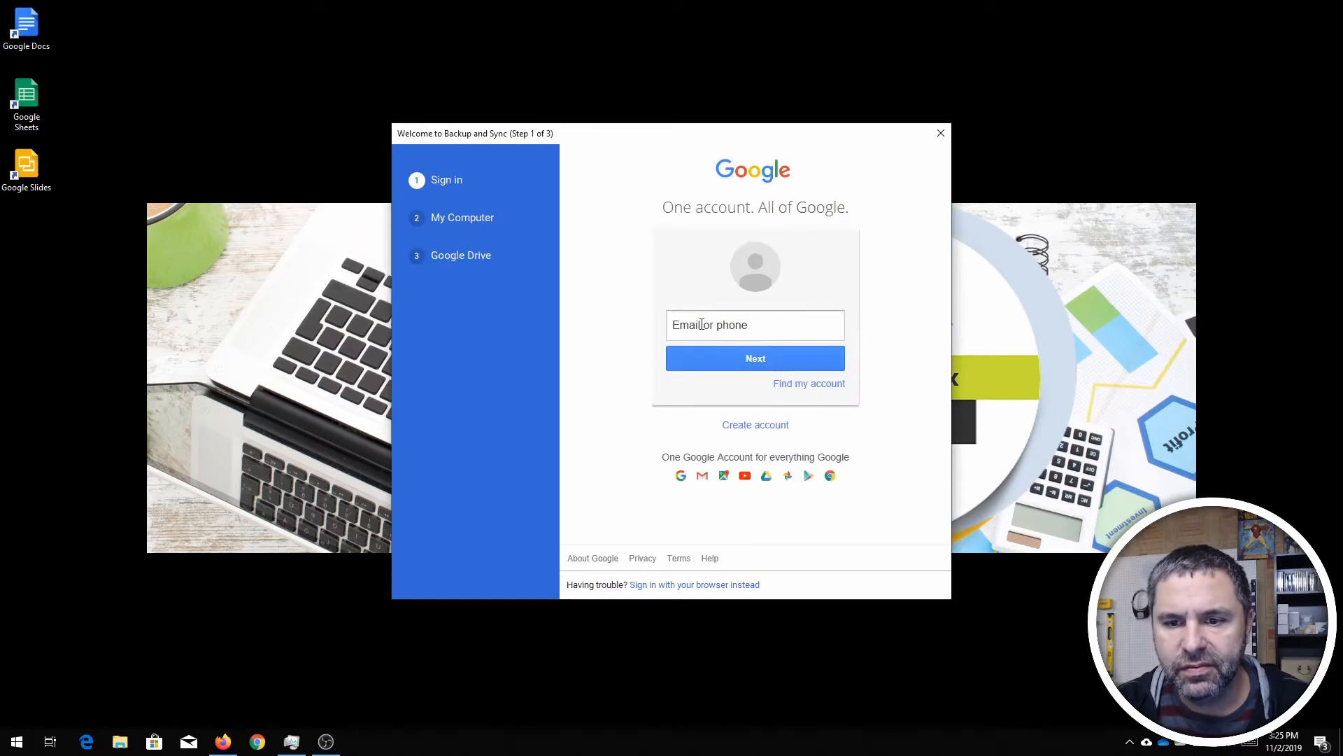
{"action": "left_click", "coordinate": [702, 324]}
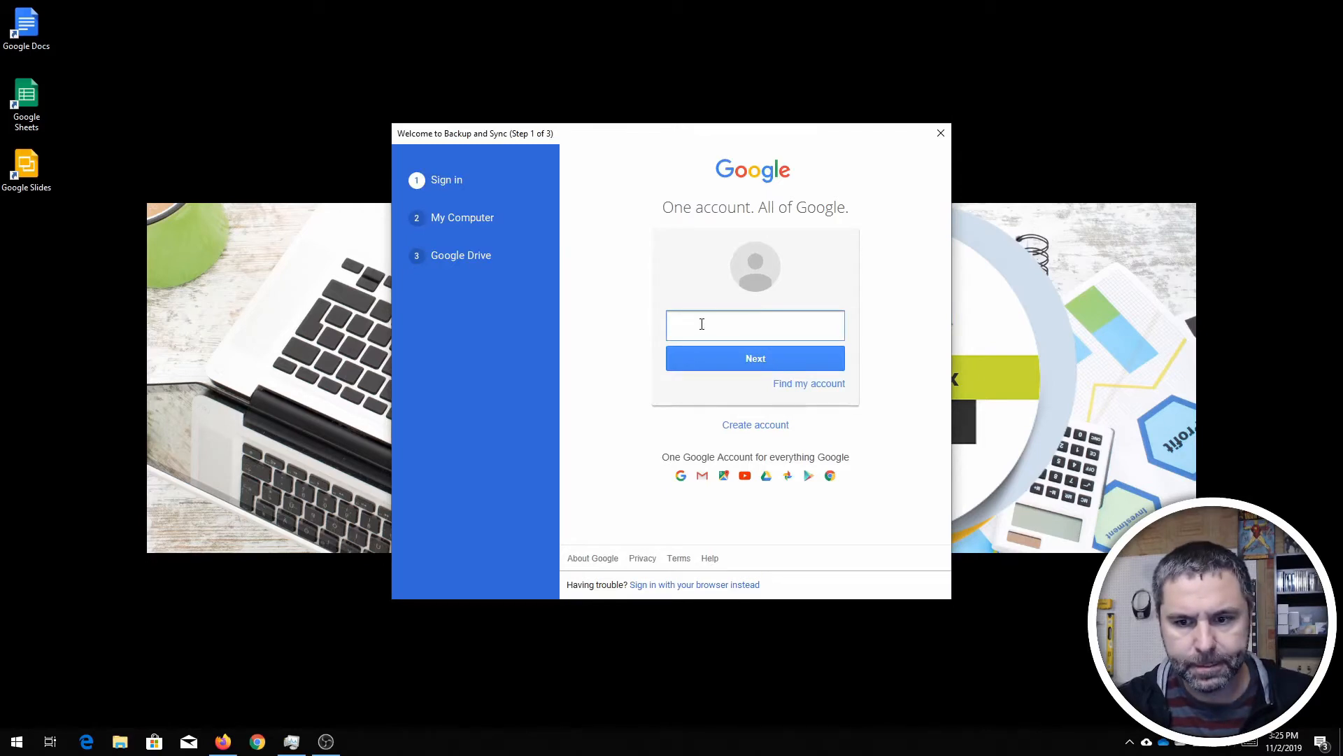
{"action": "key", "text": "ctrl+v"}
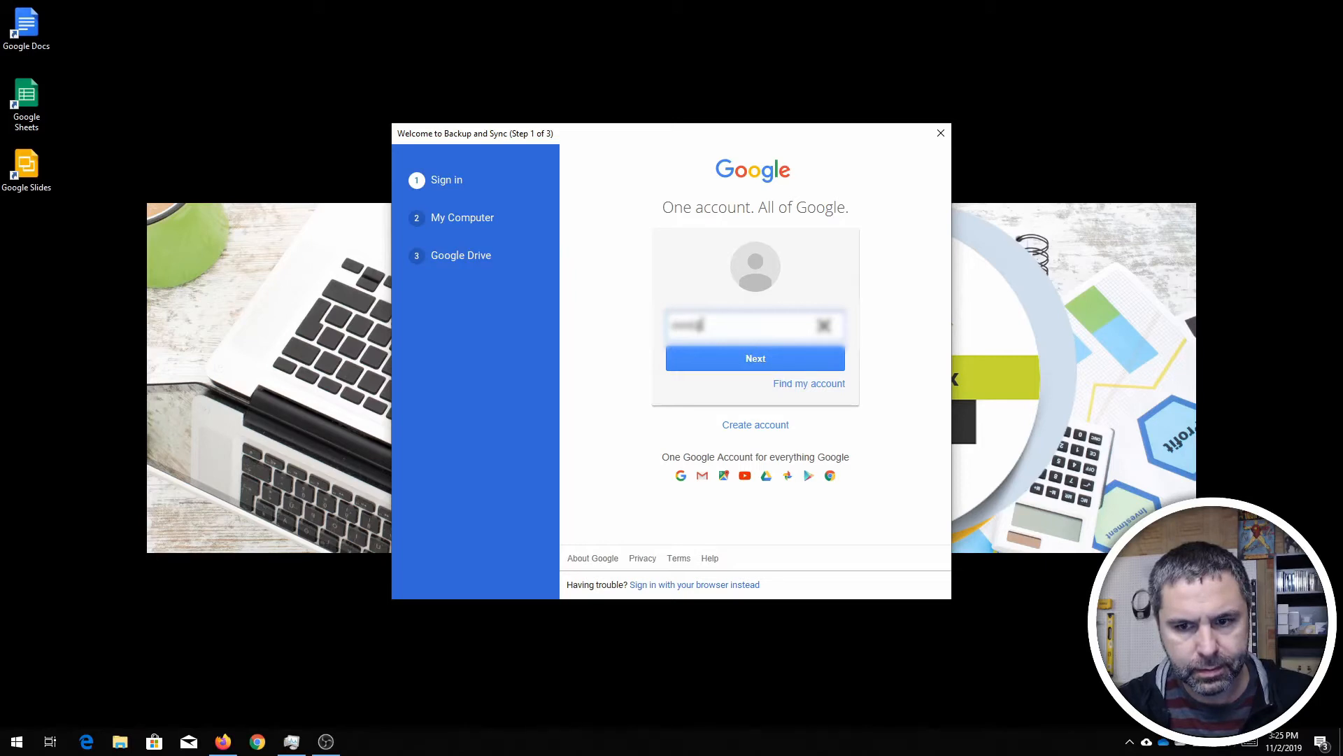
{"action": "type", "text": "@gmail.com"}
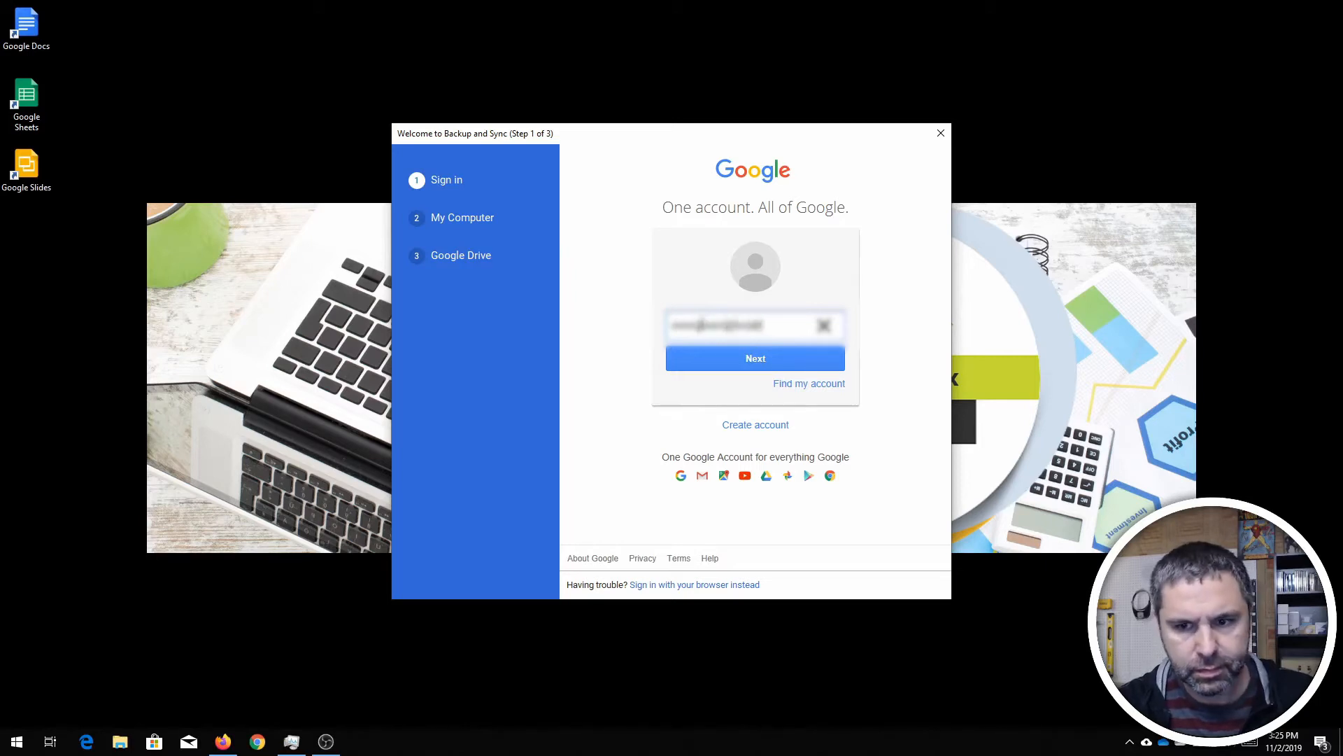
{"action": "key", "text": "Return"}
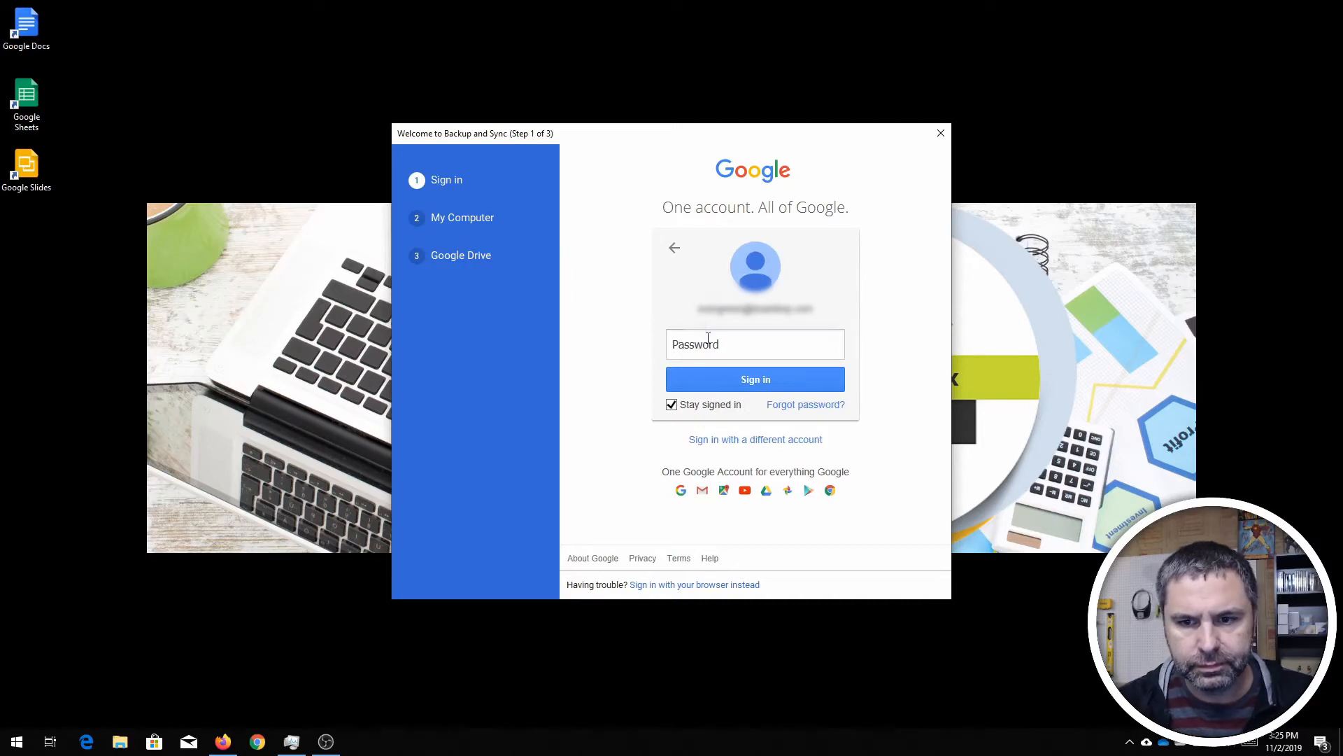
{"action": "left_click", "coordinate": [708, 338]}
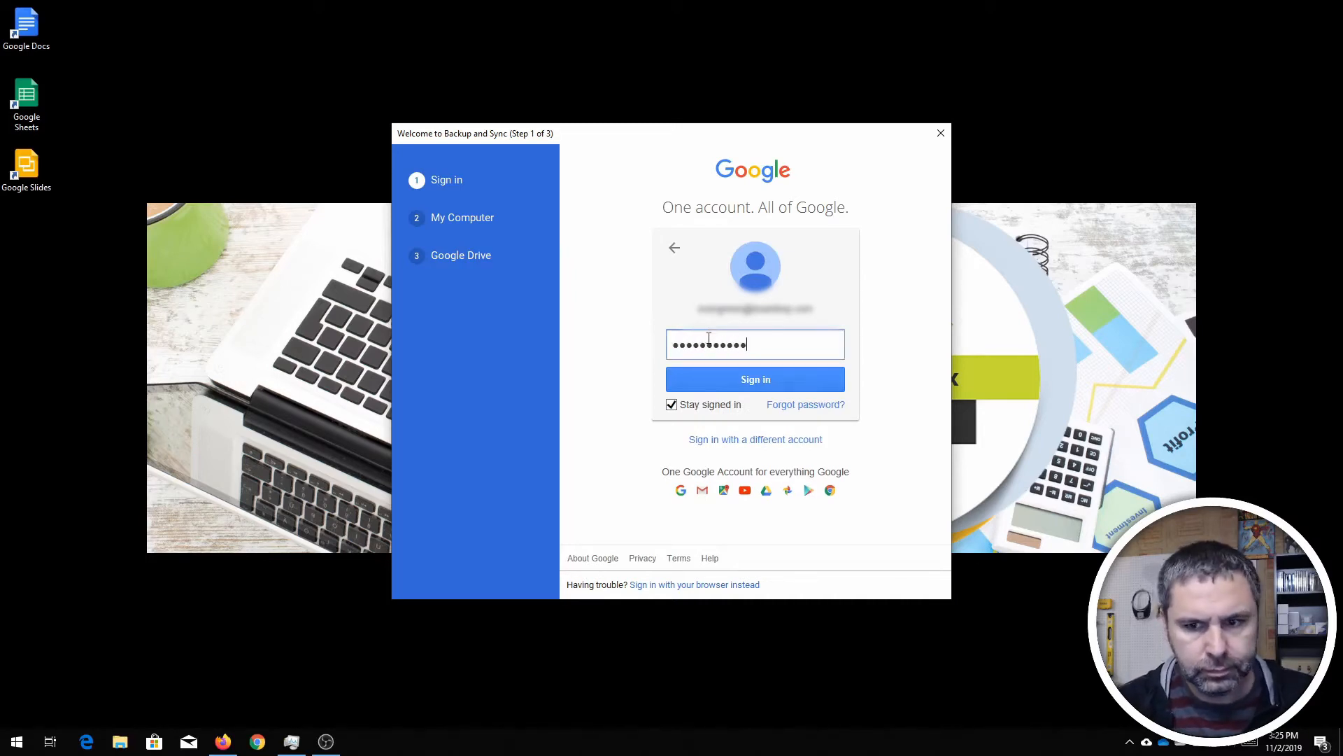
{"action": "left_click", "coordinate": [751, 387]}
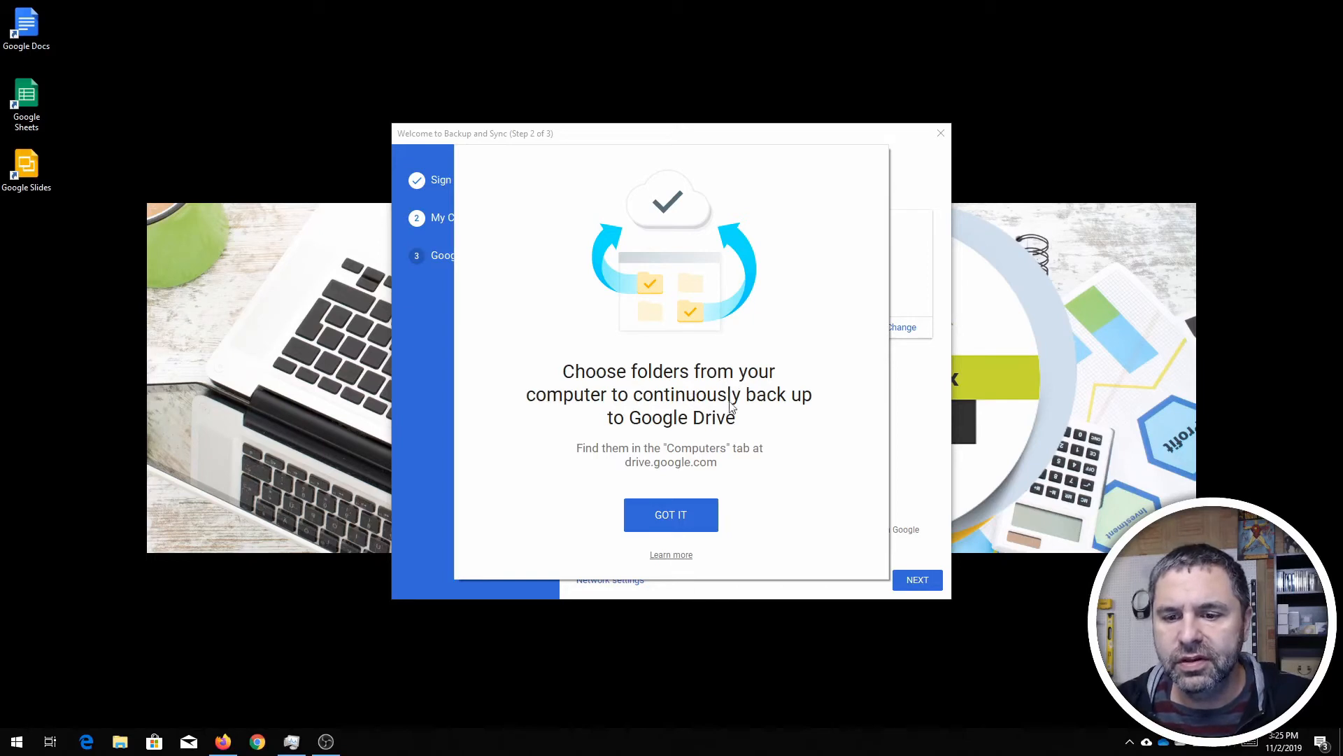
- Dismiss the backup introduction and exclude the Desktop, Documents and Pictures folders from the backup
{"action": "left_click", "coordinate": [684, 519]}
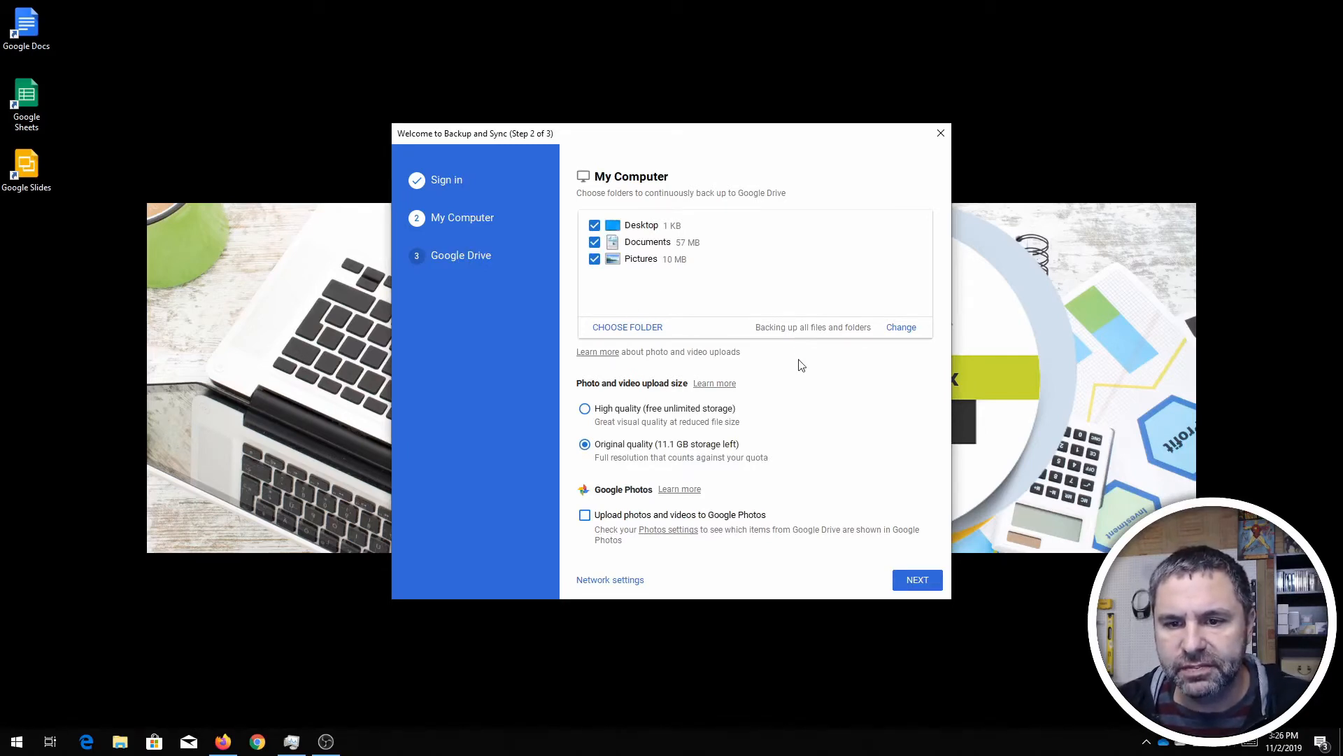
{"action": "left_click", "coordinate": [597, 262]}
{"action": "left_click", "coordinate": [594, 242]}
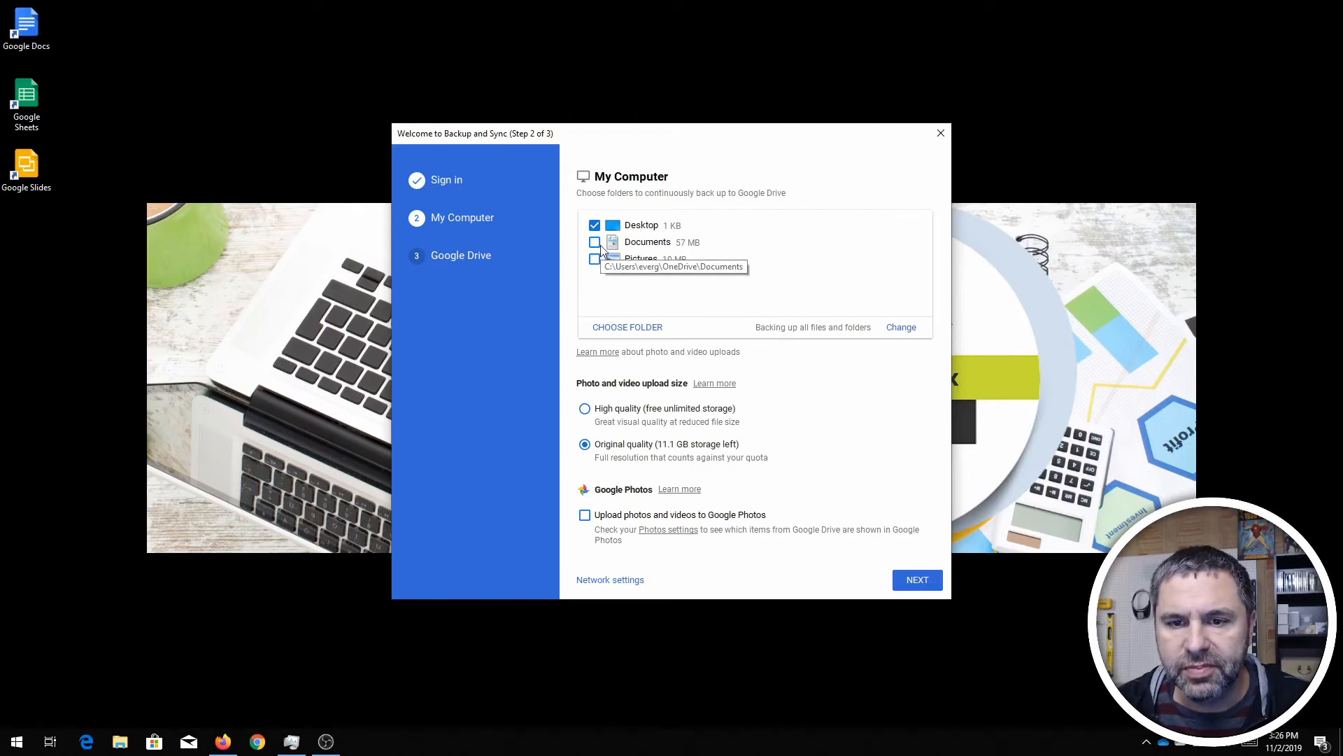
{"action": "left_click", "coordinate": [594, 225]}
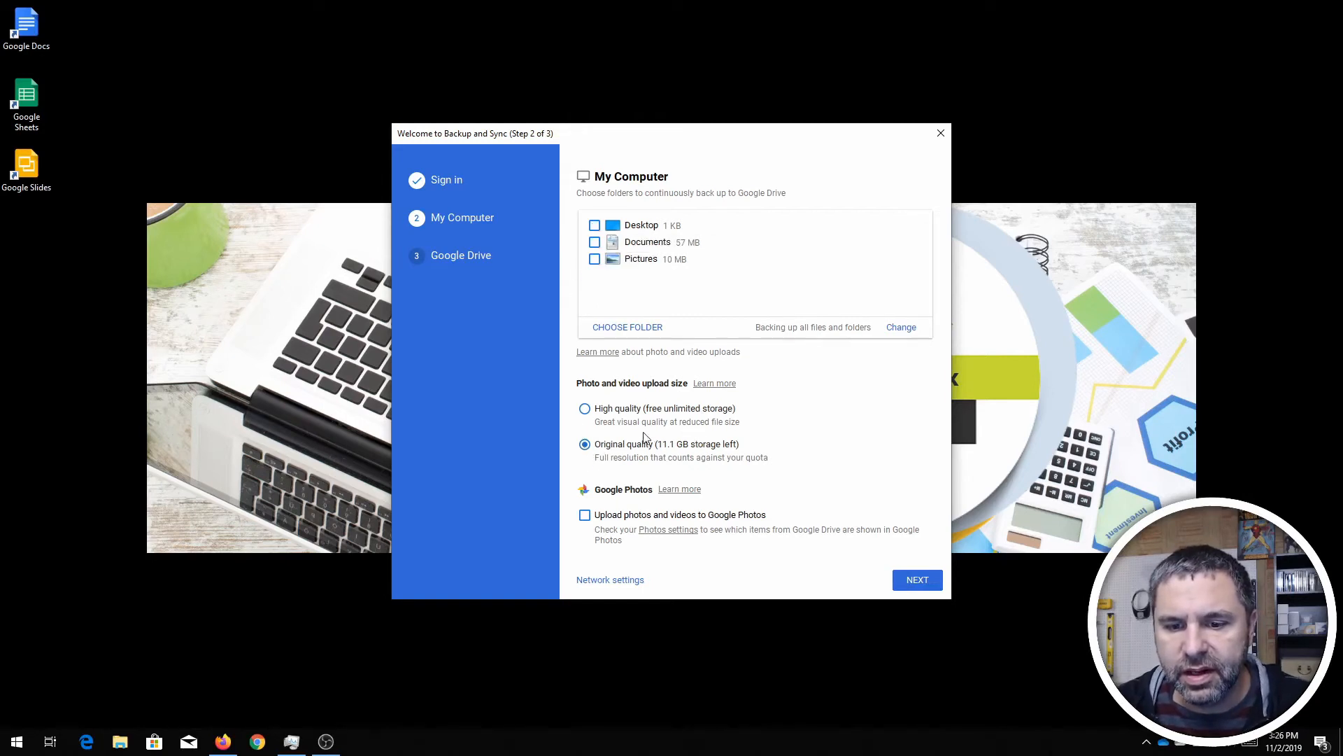
- Add the 3dPrint folder from Local Disk (E:) to the folders backed up to Google Drive
{"action": "left_click", "coordinate": [629, 329]}
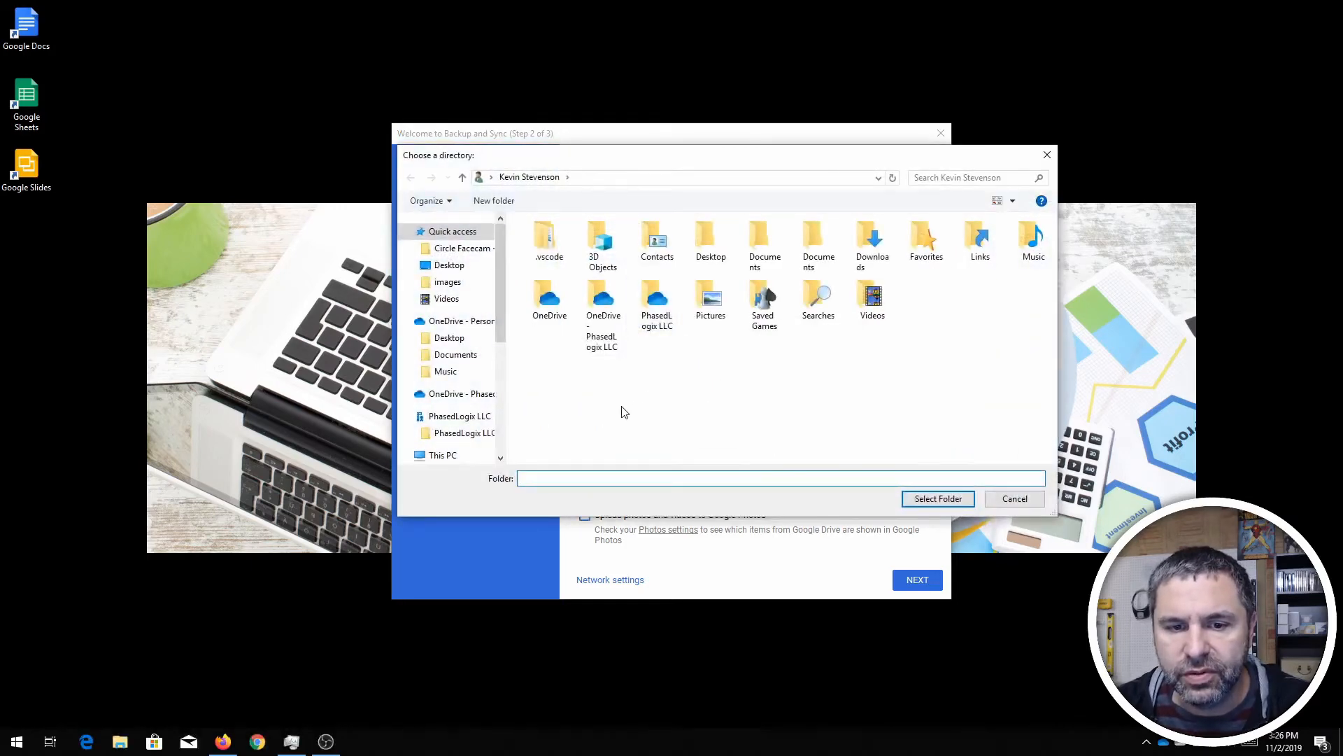
{"action": "left_click_drag", "start_coordinate": [499, 313], "coordinate": [510, 414]}
{"action": "left_click", "coordinate": [452, 395]}
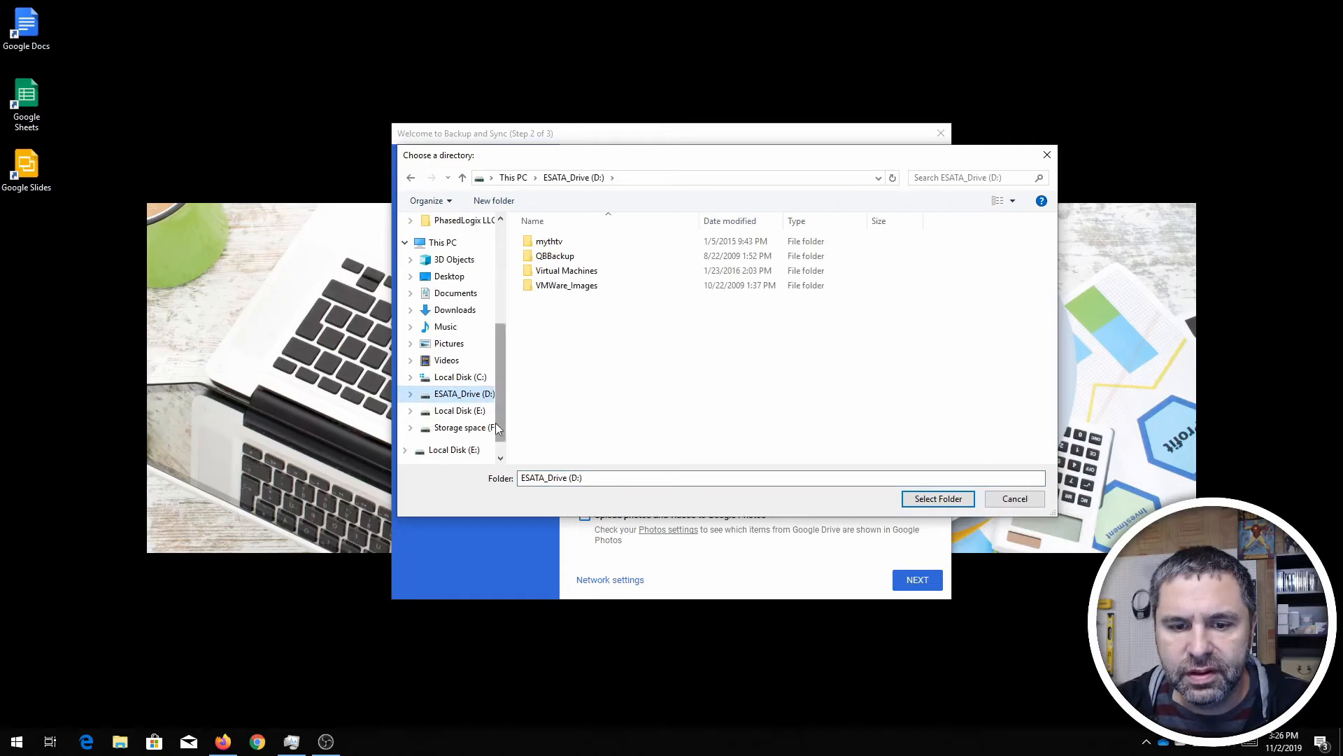
{"action": "left_click", "coordinate": [457, 410]}
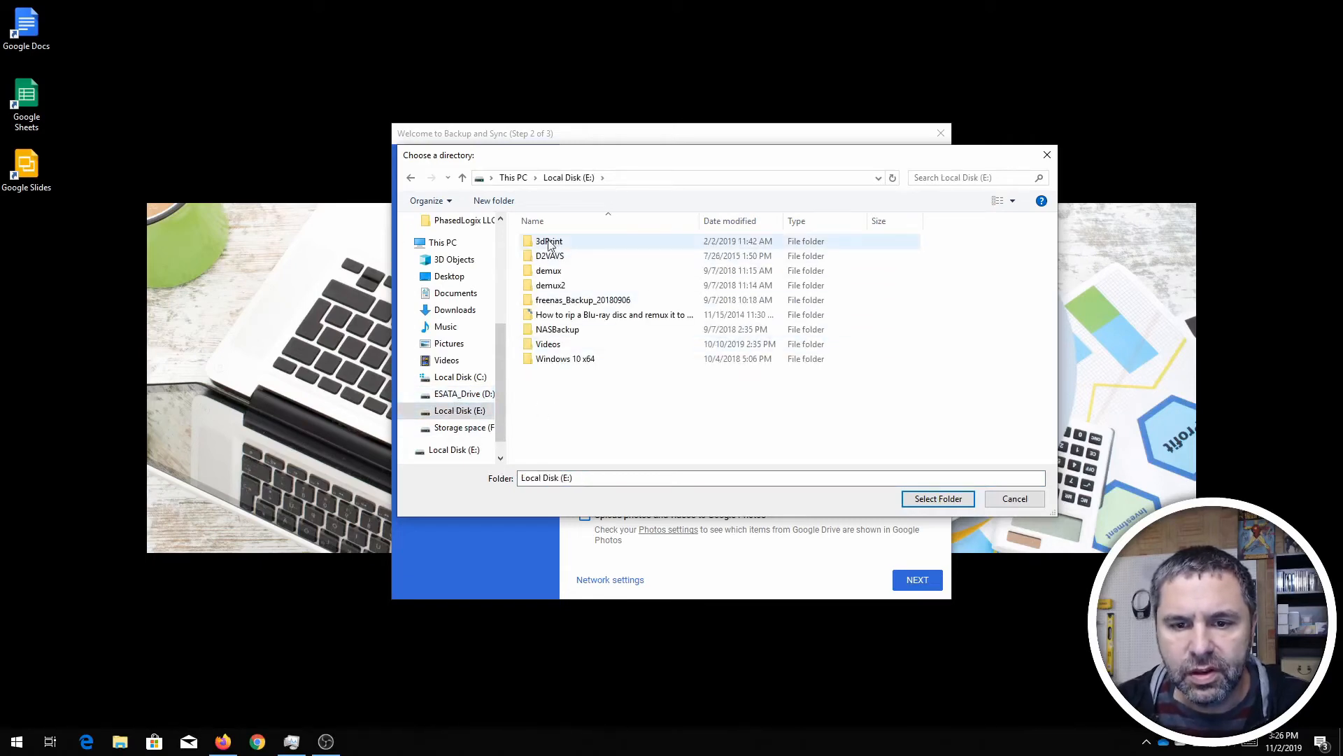
{"action": "double_click", "coordinate": [549, 242]}
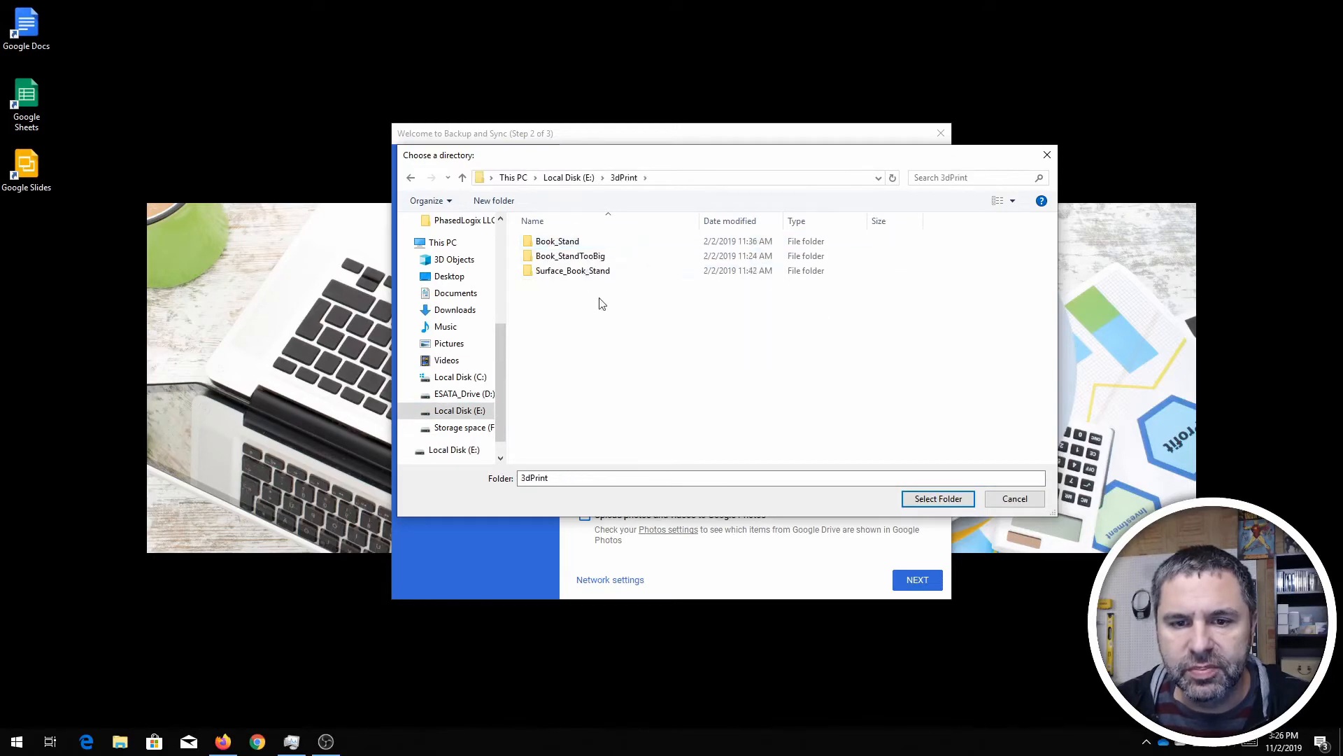
{"action": "left_click", "coordinate": [571, 179]}
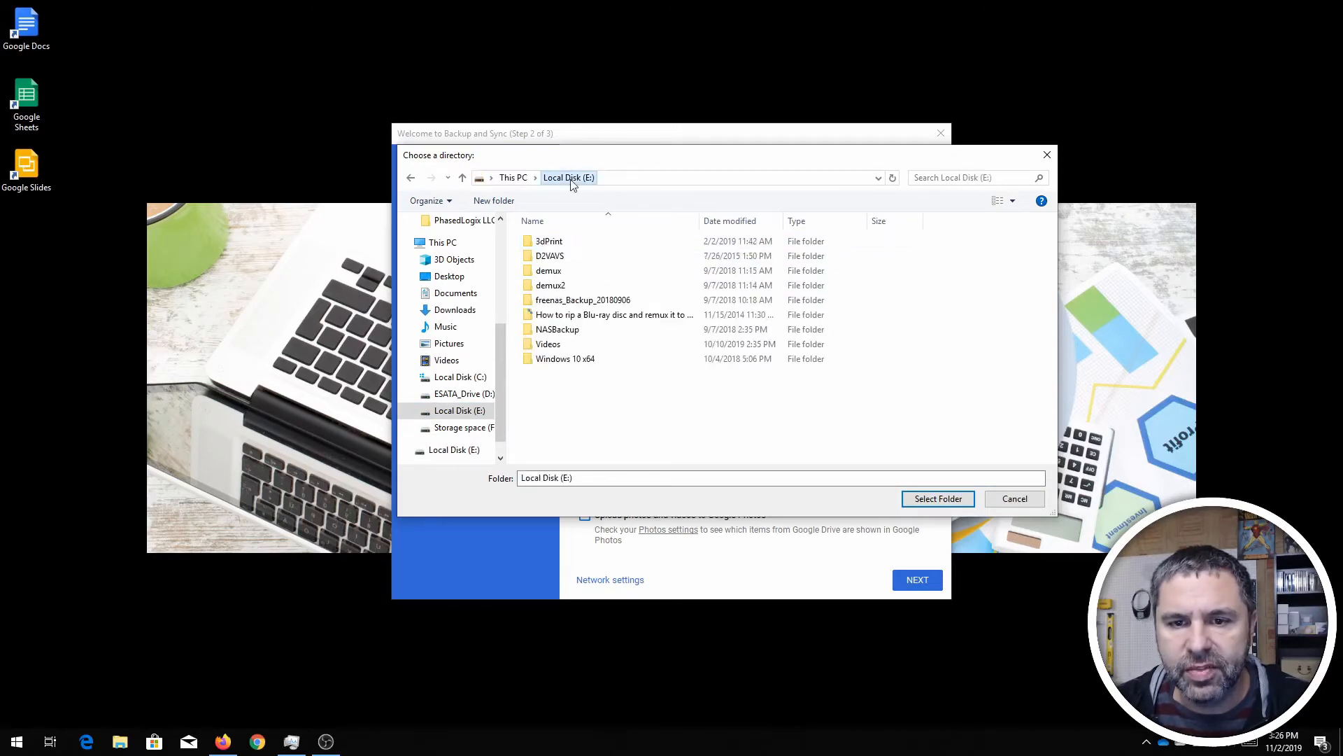
{"action": "left_click", "coordinate": [543, 243]}
{"action": "left_click", "coordinate": [910, 503]}
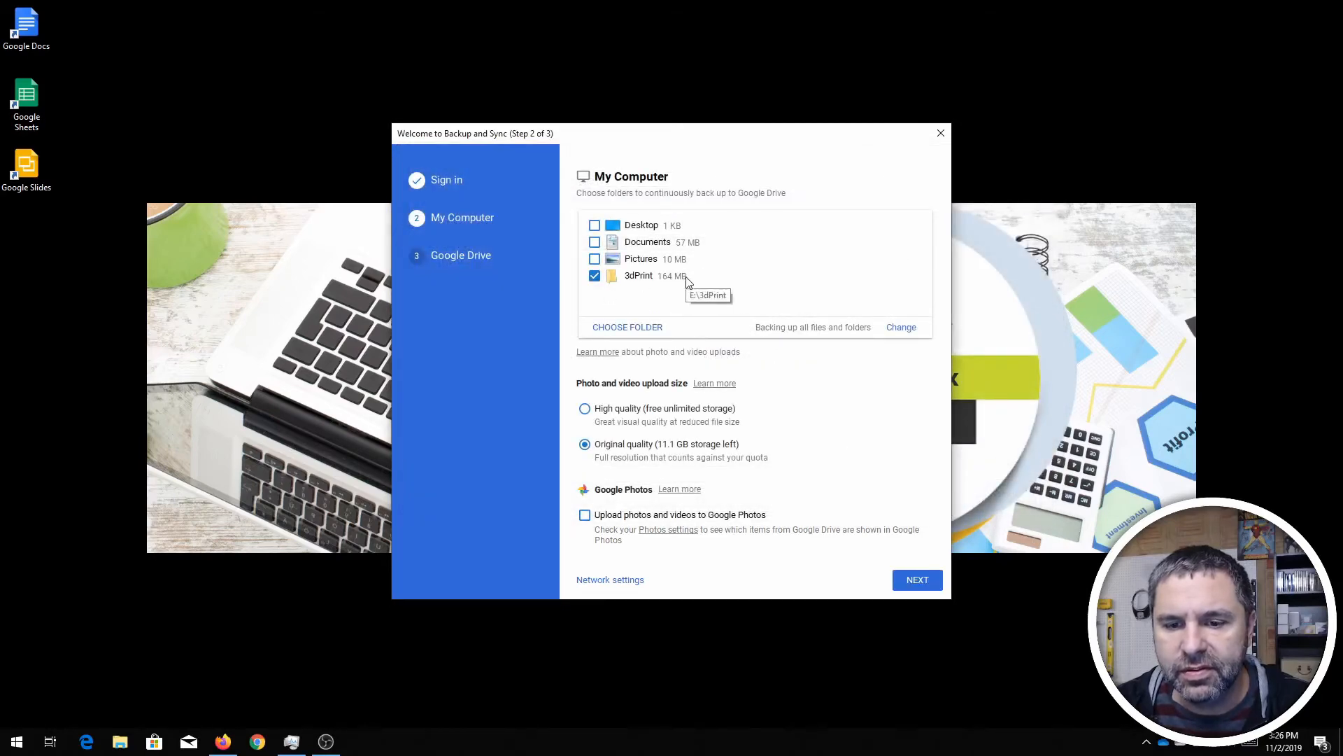
- Proceed to the Google Drive stage and start syncing everything in My Drive to the default folder on this computer
{"action": "left_click", "coordinate": [909, 585]}
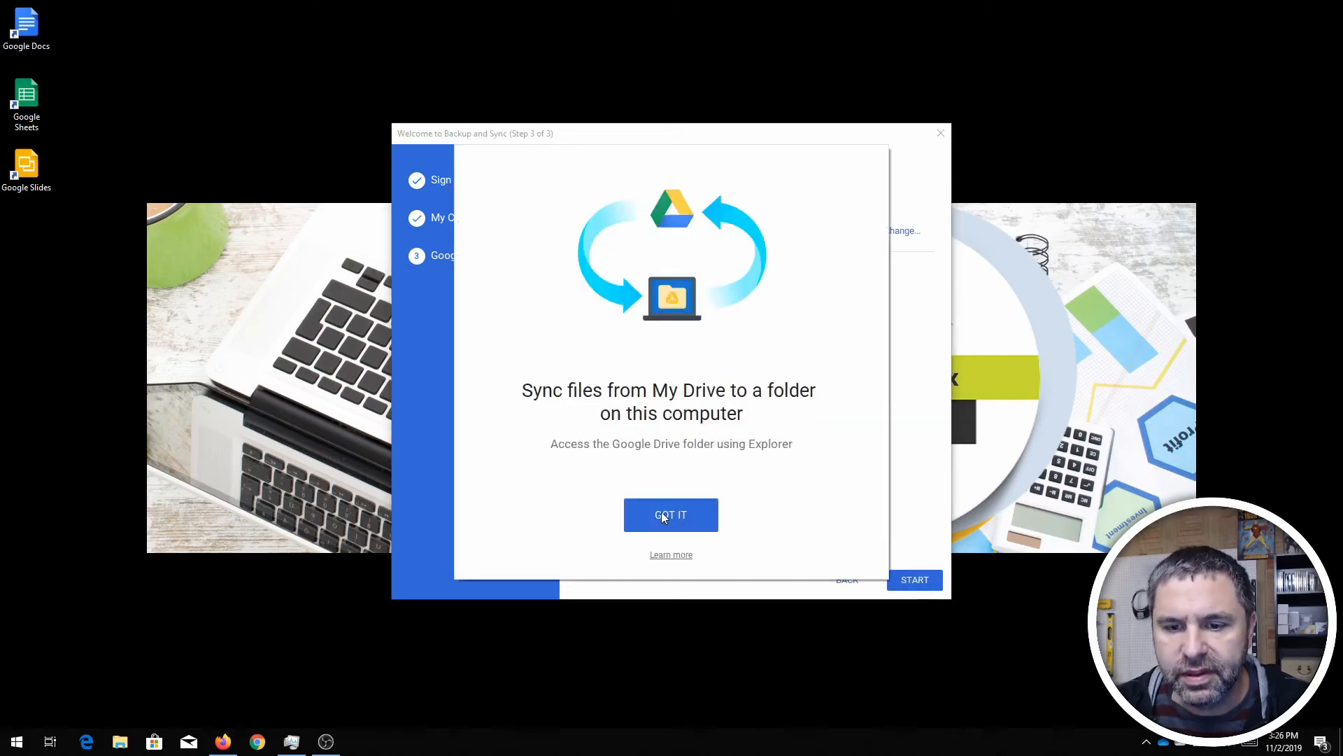
{"action": "left_click", "coordinate": [669, 517]}
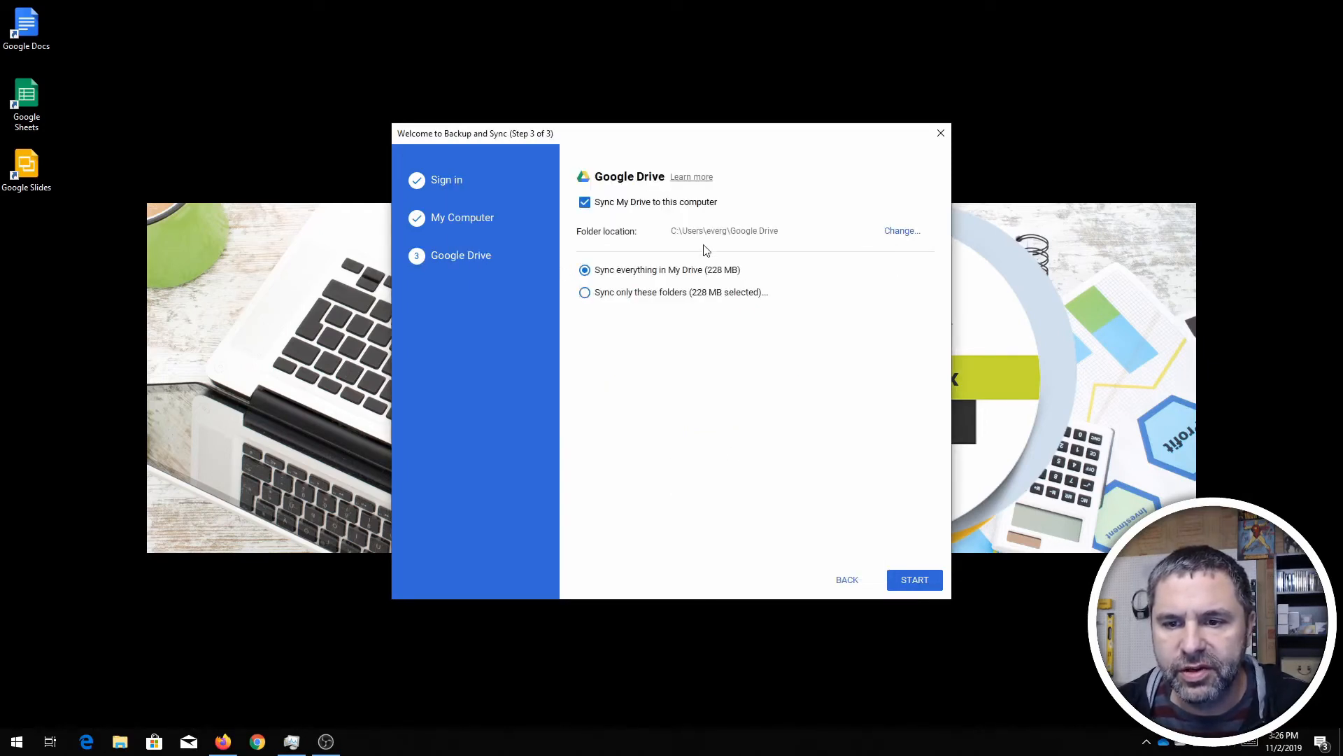
{"action": "left_click", "coordinate": [912, 581]}
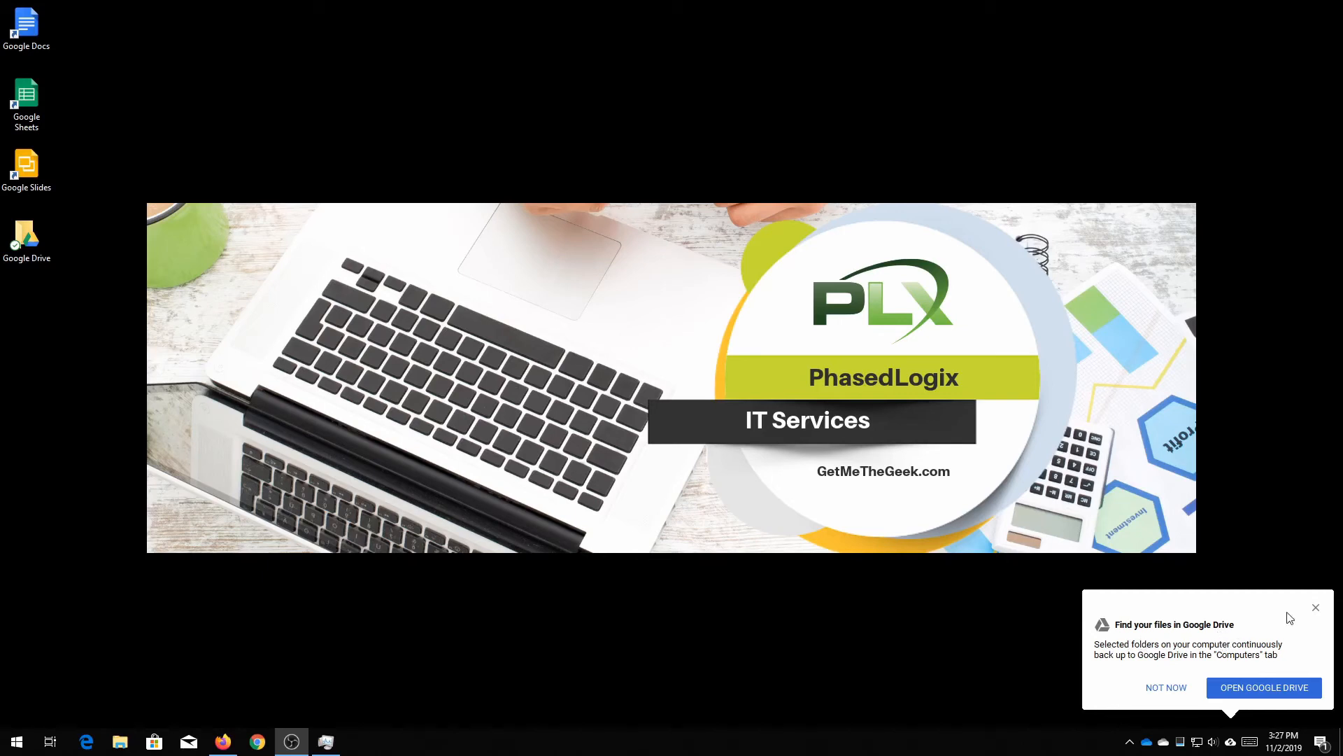
- Close the notification, check the Backup and Sync status, then open Google Drive in Chrome from it and dismiss the extension prompt
{"action": "left_click", "coordinate": [1316, 608]}
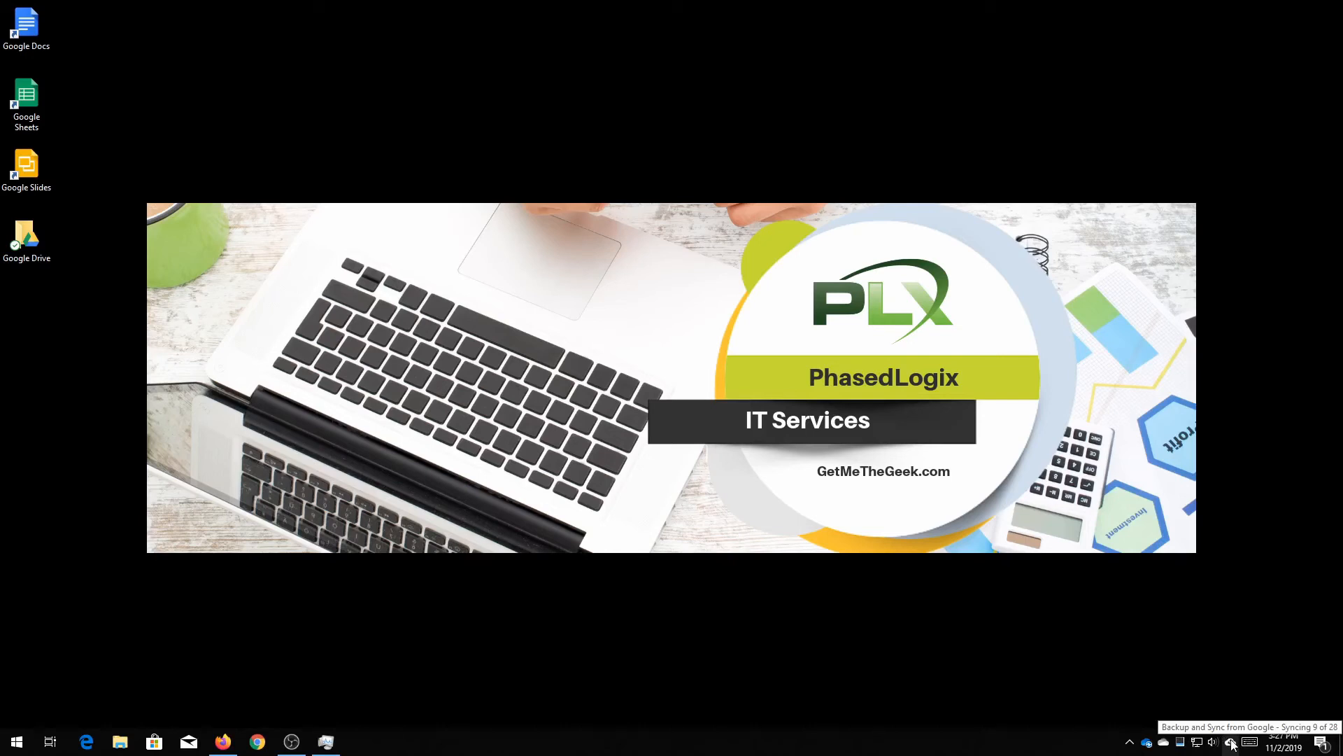
{"action": "left_click", "coordinate": [1232, 743]}
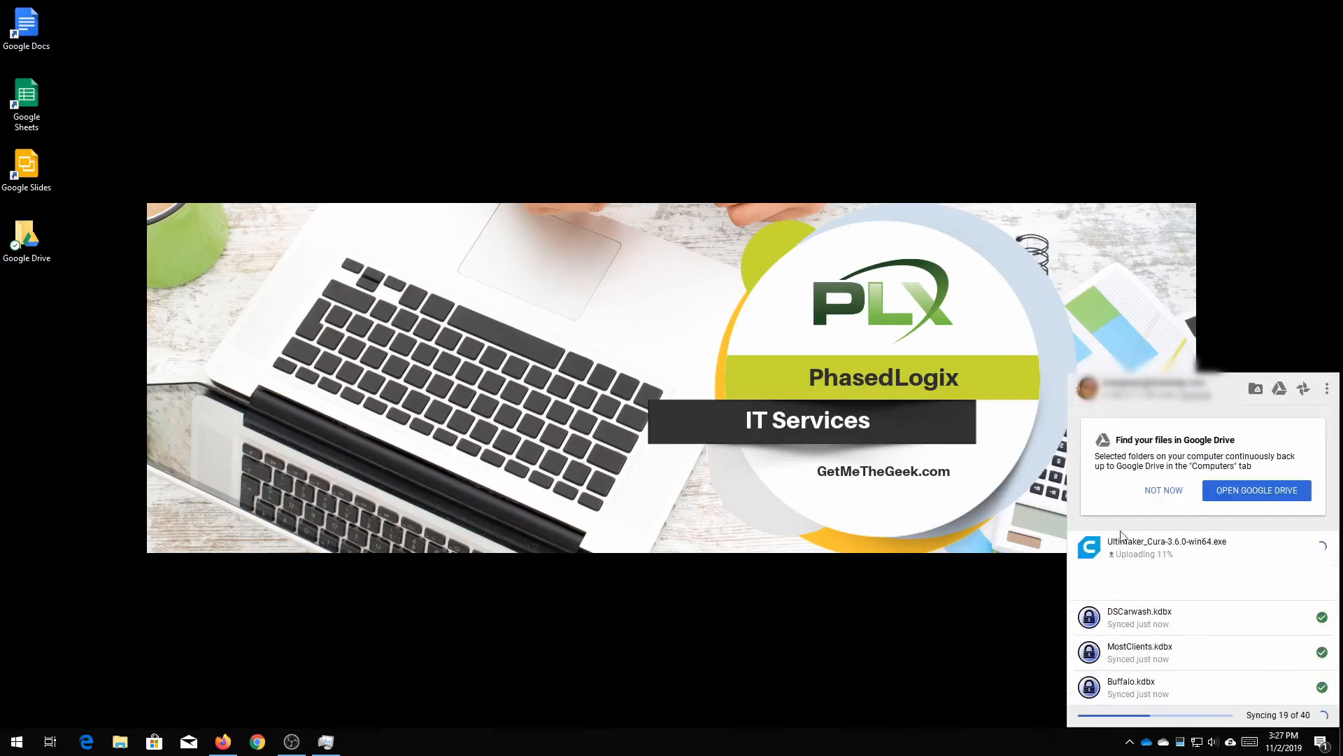
{"action": "left_click", "coordinate": [1250, 495]}
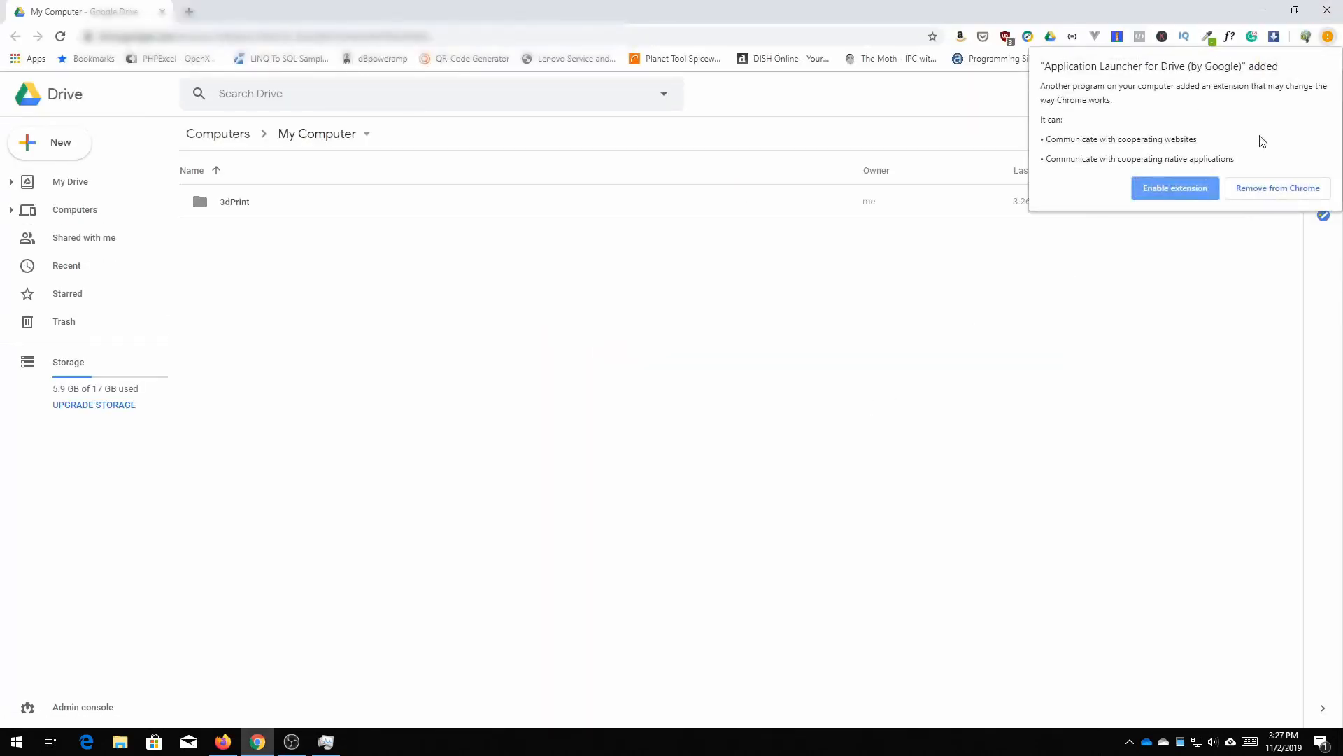
{"action": "left_click", "coordinate": [1114, 260]}
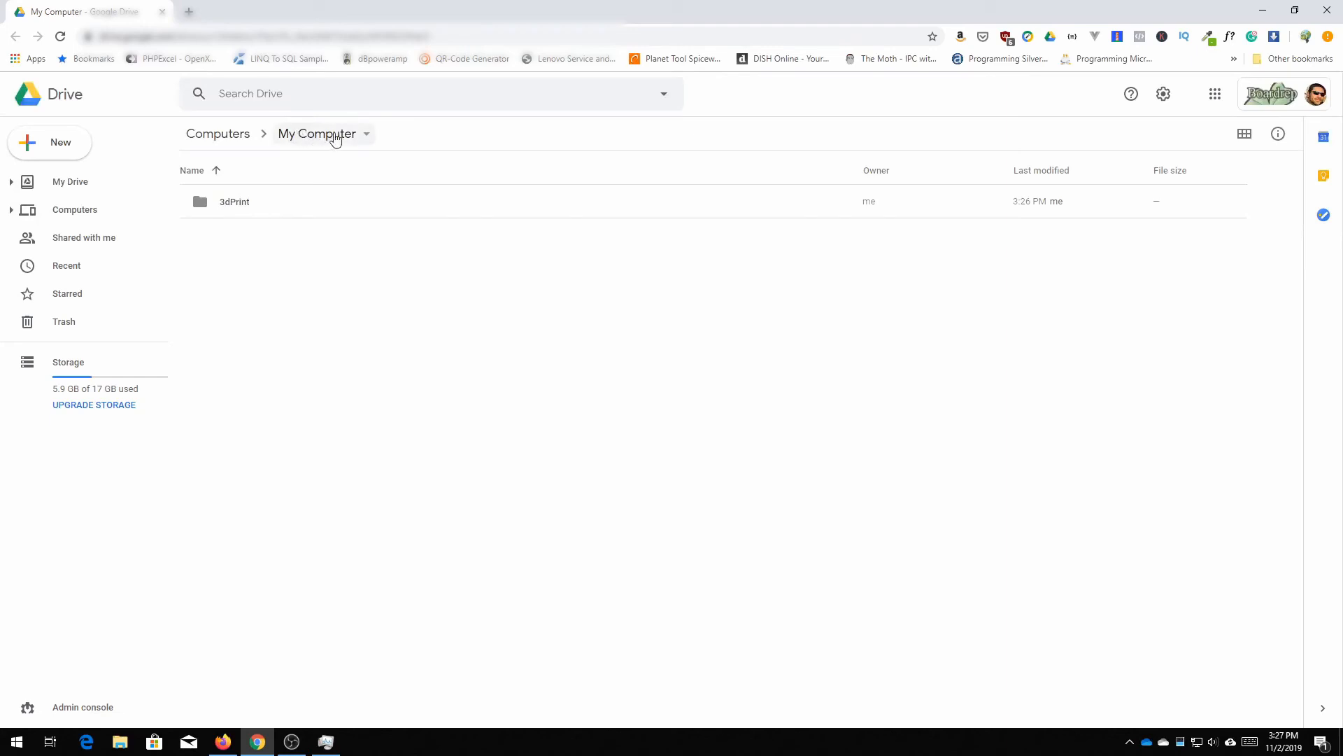
- Browse the backed-up computers in Drive and open My Computer's 3dPrint folder to examine its contents
{"action": "left_click", "coordinate": [63, 211]}
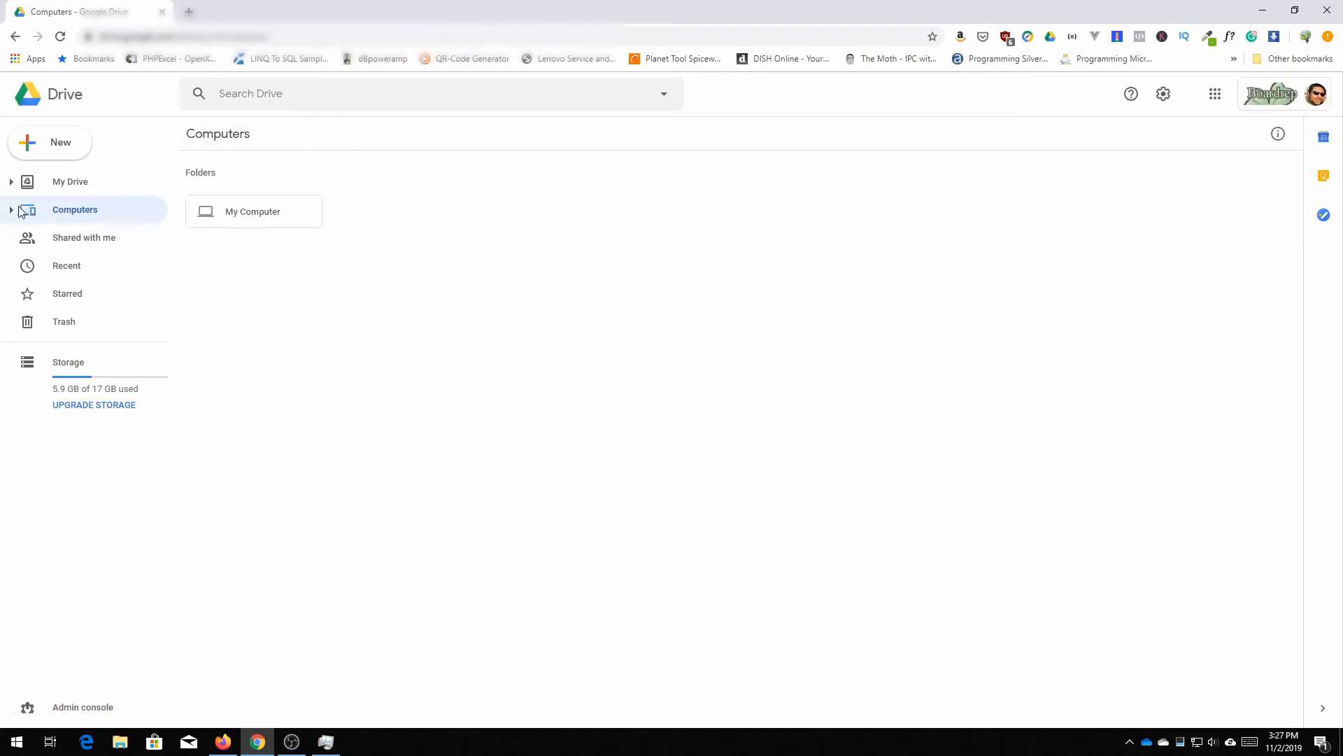
{"action": "left_click", "coordinate": [256, 215]}
{"action": "double_click", "coordinate": [255, 213]}
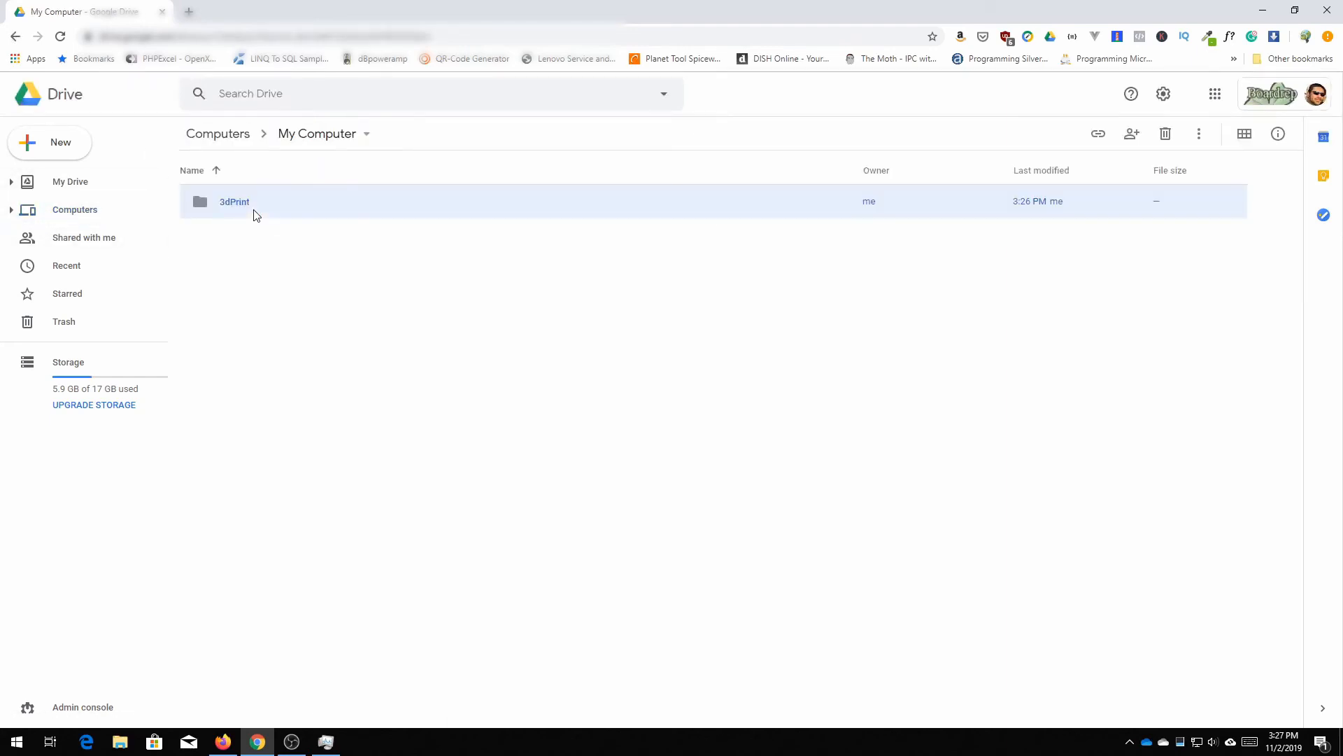
{"action": "double_click", "coordinate": [230, 207]}
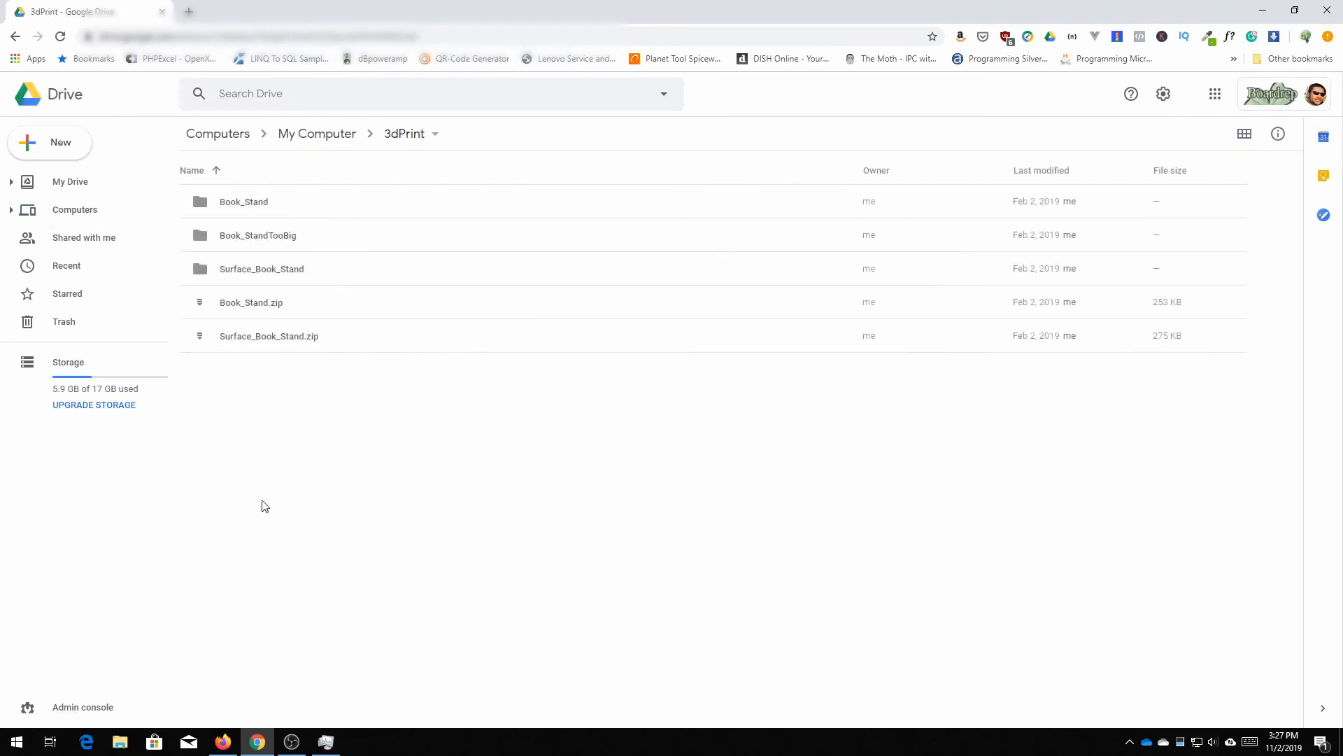